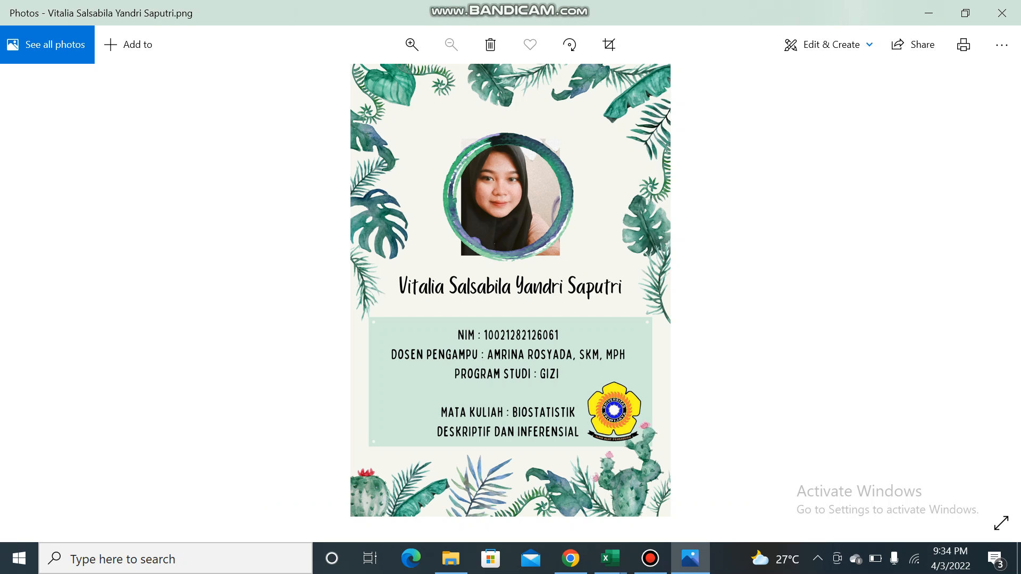
Switch to the Buku2 workbook in Excel and review the hypotheses in rows 13–14 and the given-data table
click(610, 559)
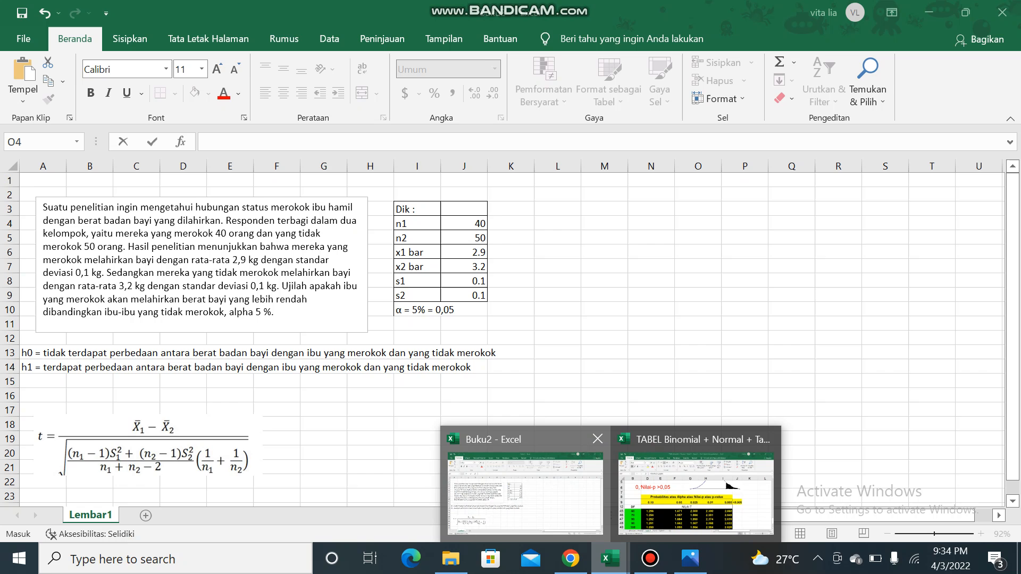
click(524, 484)
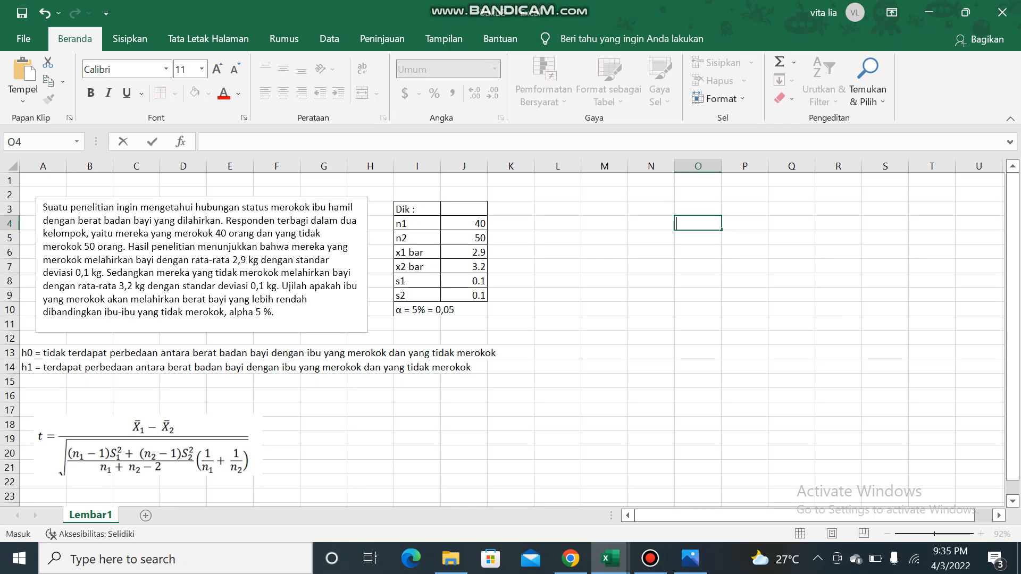
click(66, 366)
click(66, 352)
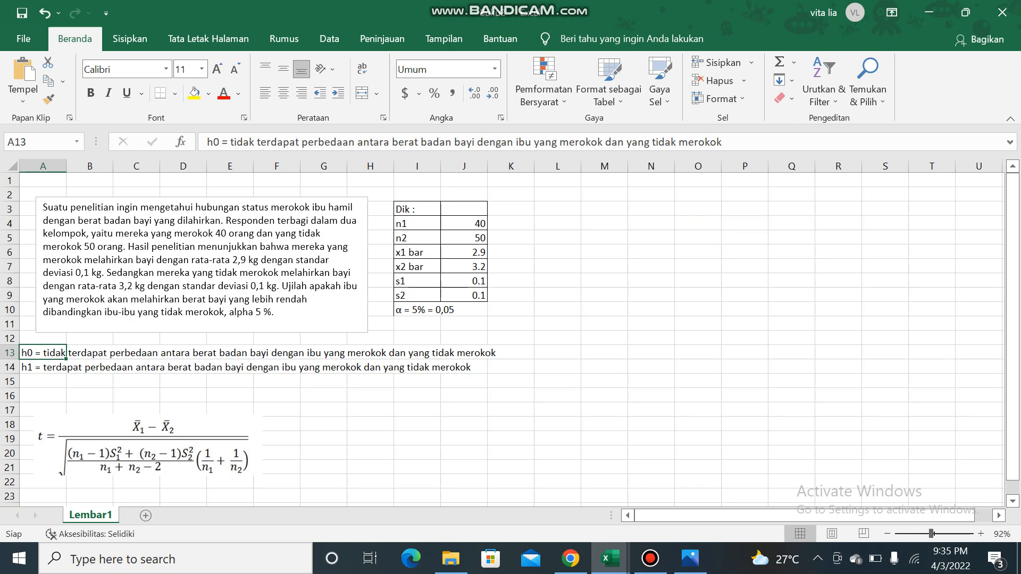
click(417, 209)
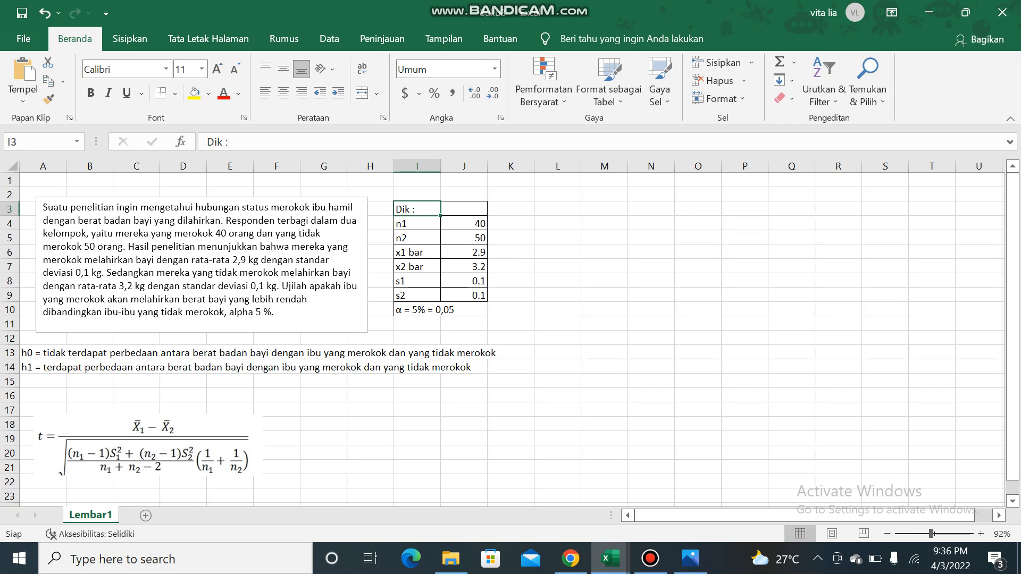
Enter the heading "penyelesaian" in cell L3 and the label "1. x1 bar - x2 bar" in L4
click(557, 209)
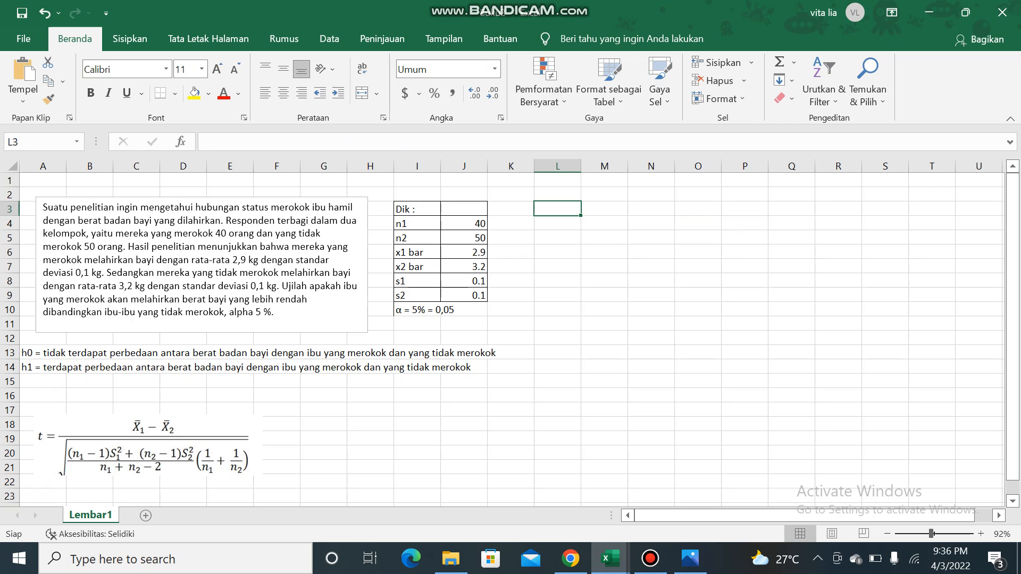
text(peno)
key(BackSpace)
key(BackSpace)
text(nyelesaian)
key(Return)
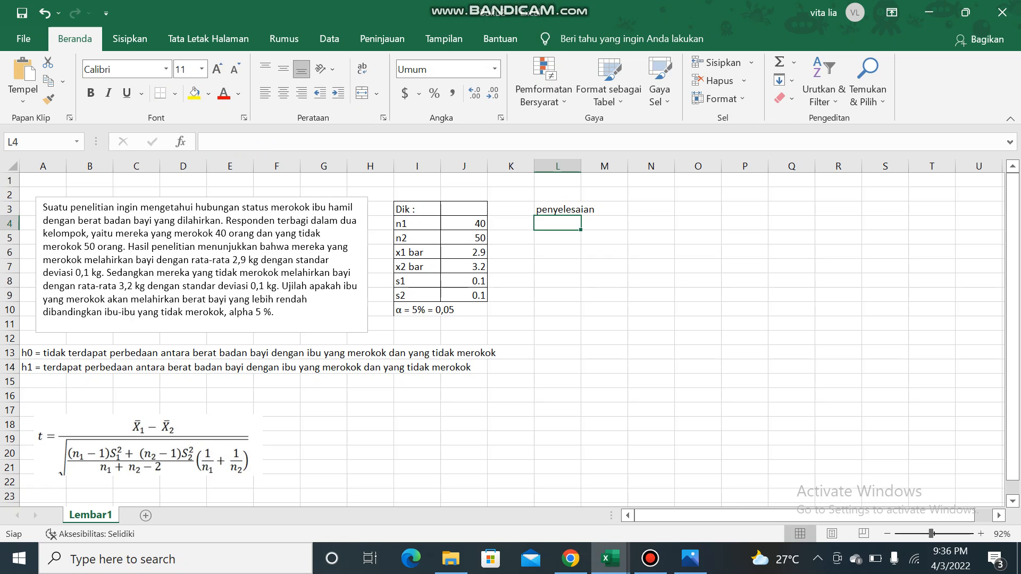
text(1. x)
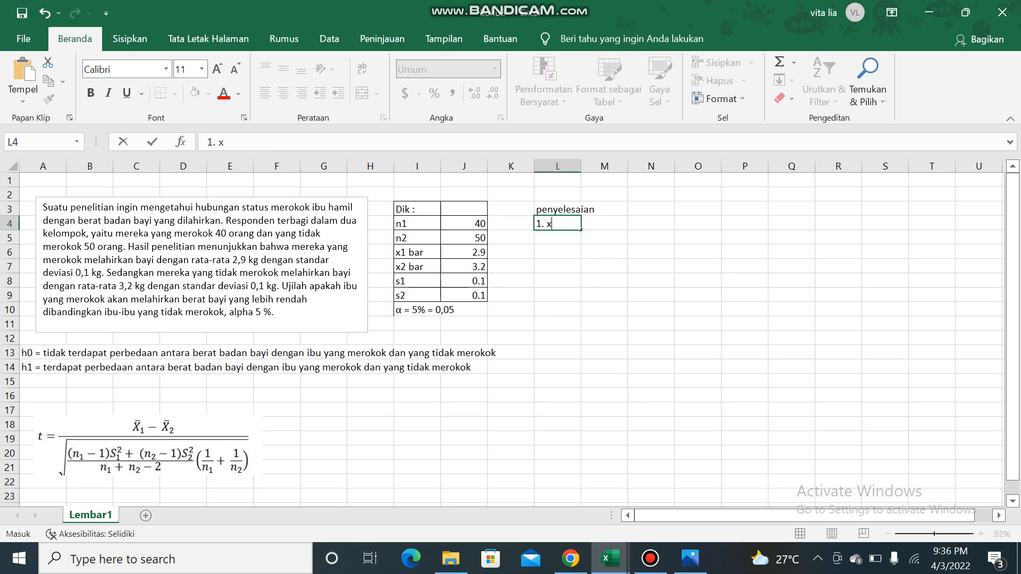
text(1 bar - x2 bar)
Calculate the difference of the two means in cell O4 with the formula =J6-J7
click(697, 224)
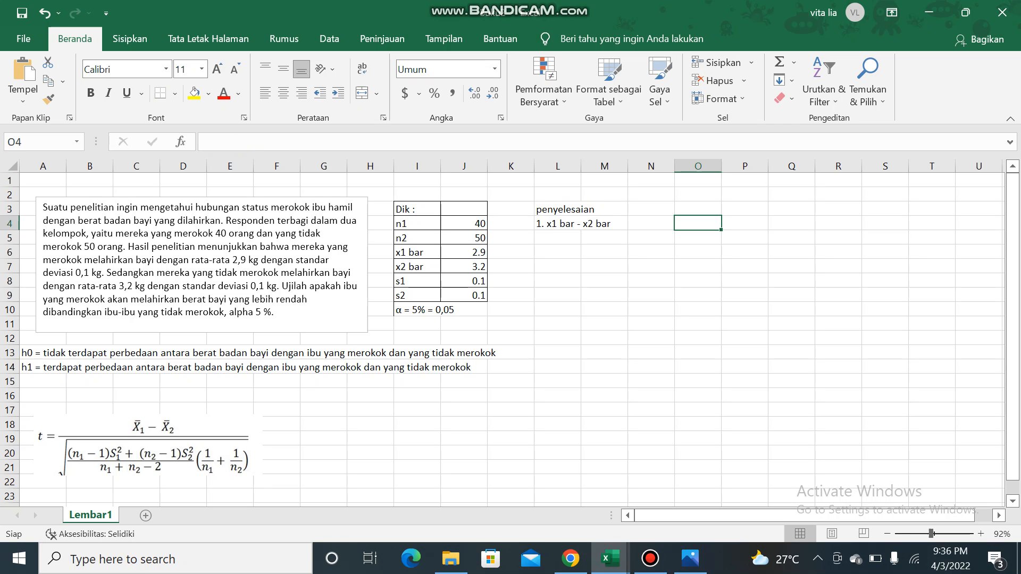
text(=)
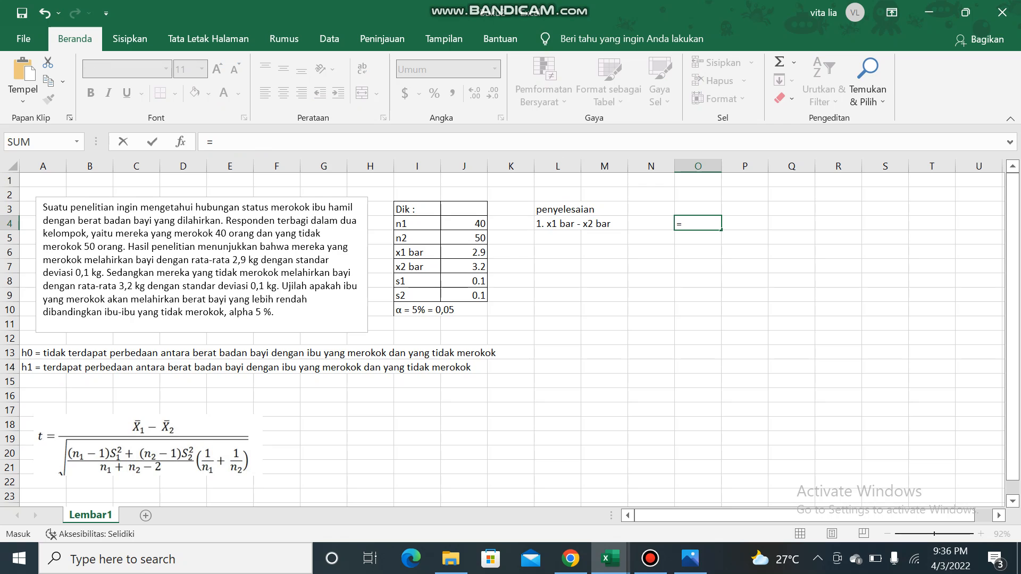
click(464, 252)
text(-)
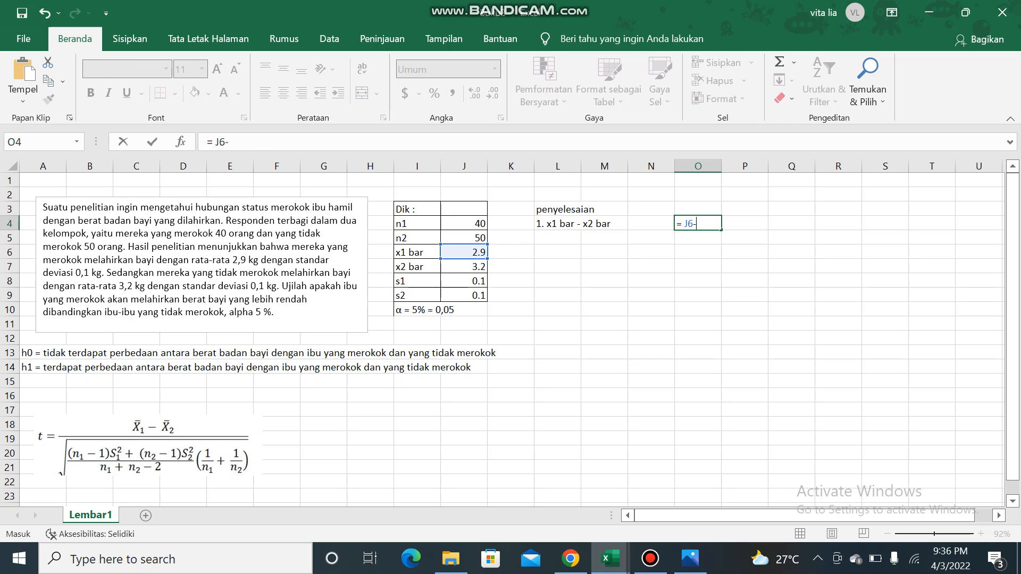
click(464, 267)
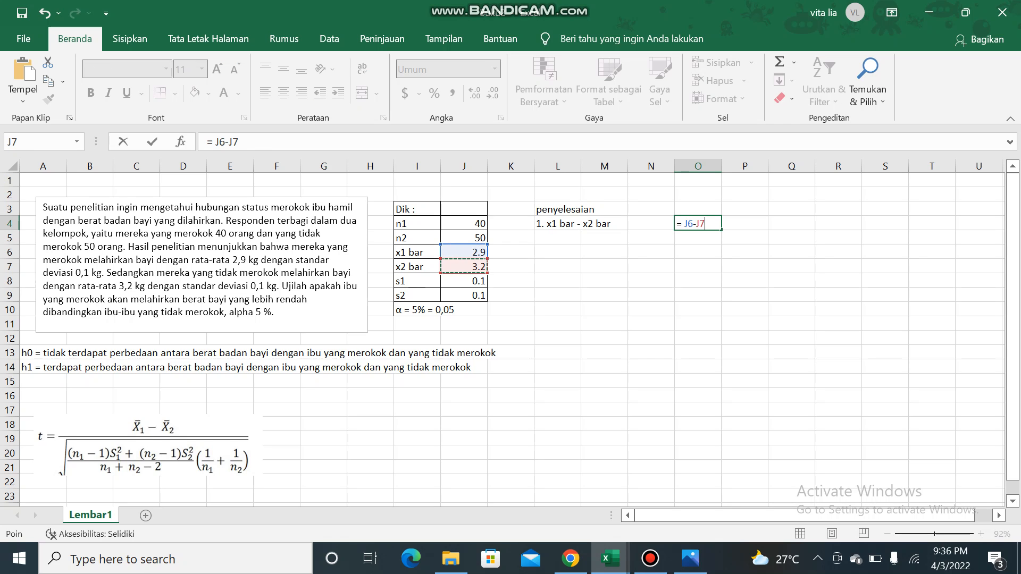
key(Return)
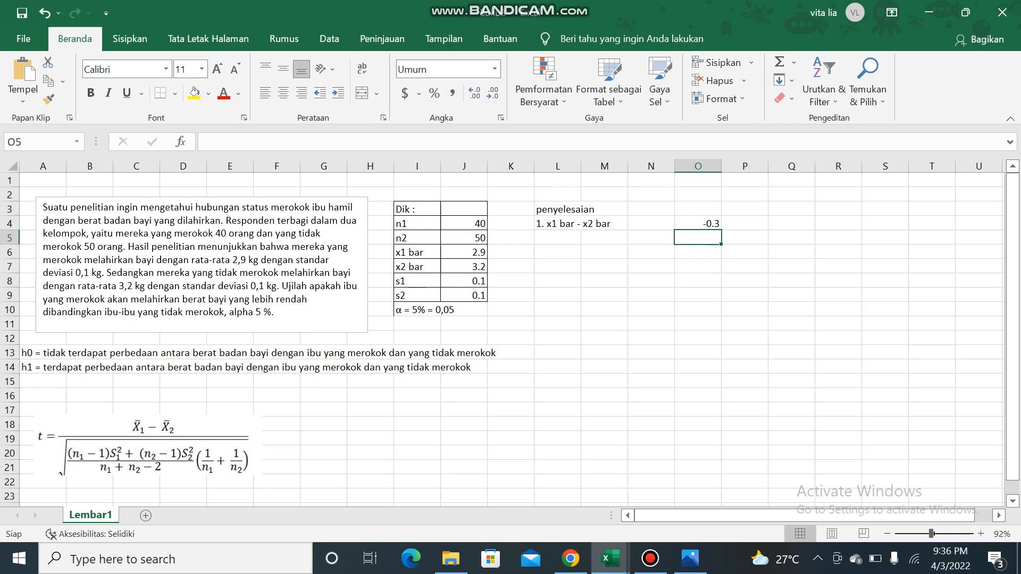
Enter the label "2. s12" in cell L5 and format its final 2 as superscript
click(558, 237)
text(2)
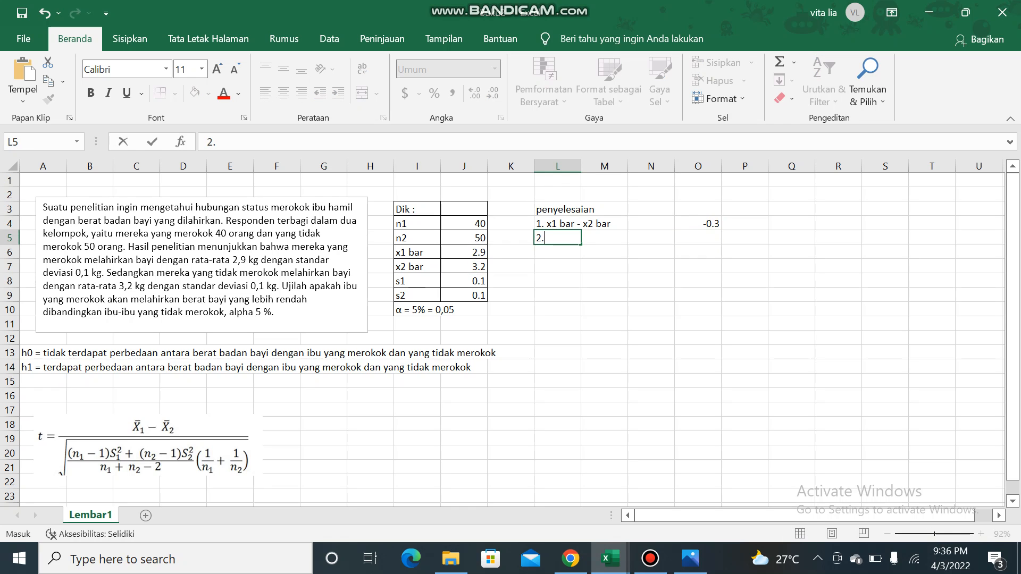
text(. s12)
drag(556, 239, 561, 238)
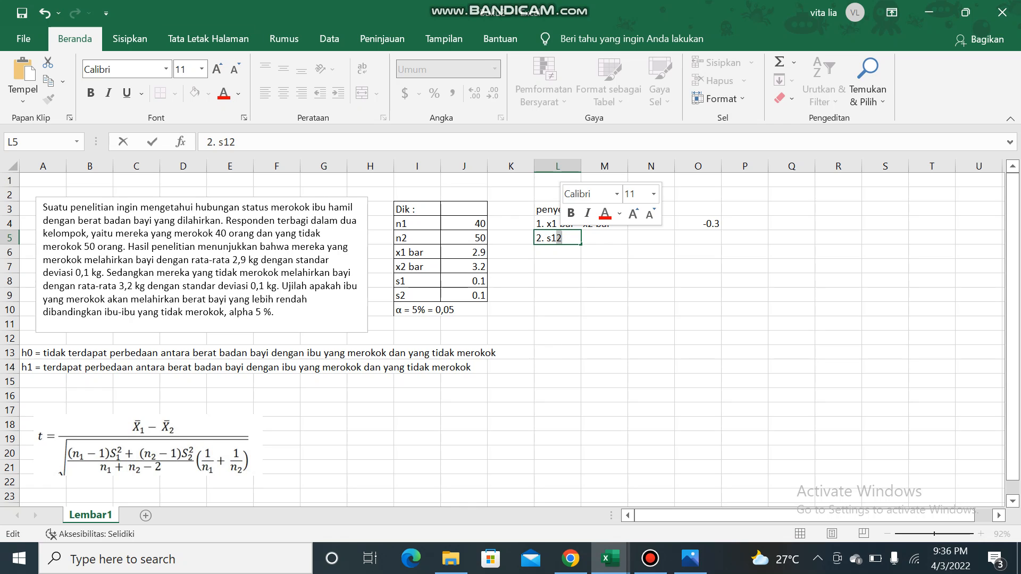
right_click(561, 238)
click(612, 353)
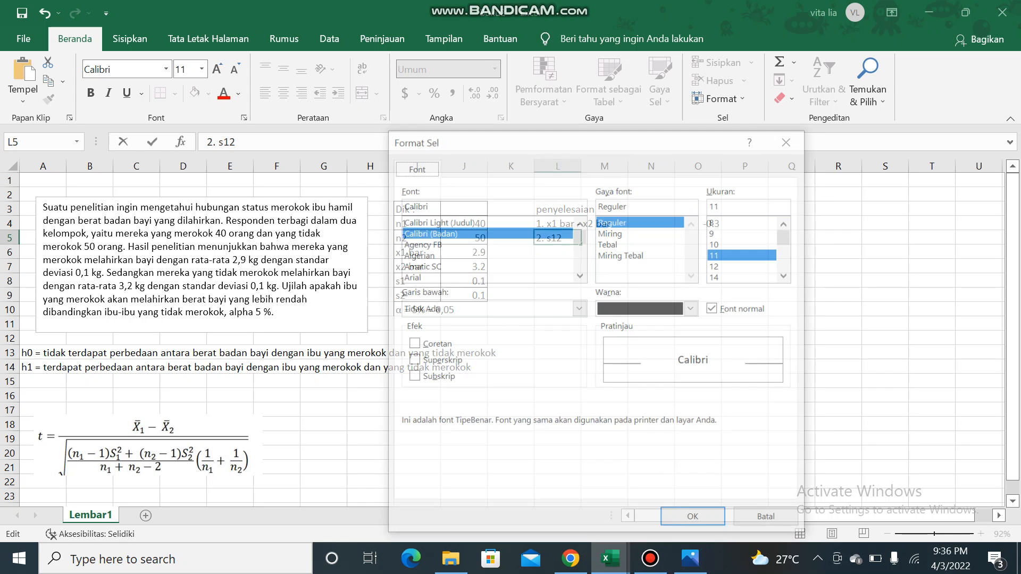
click(412, 360)
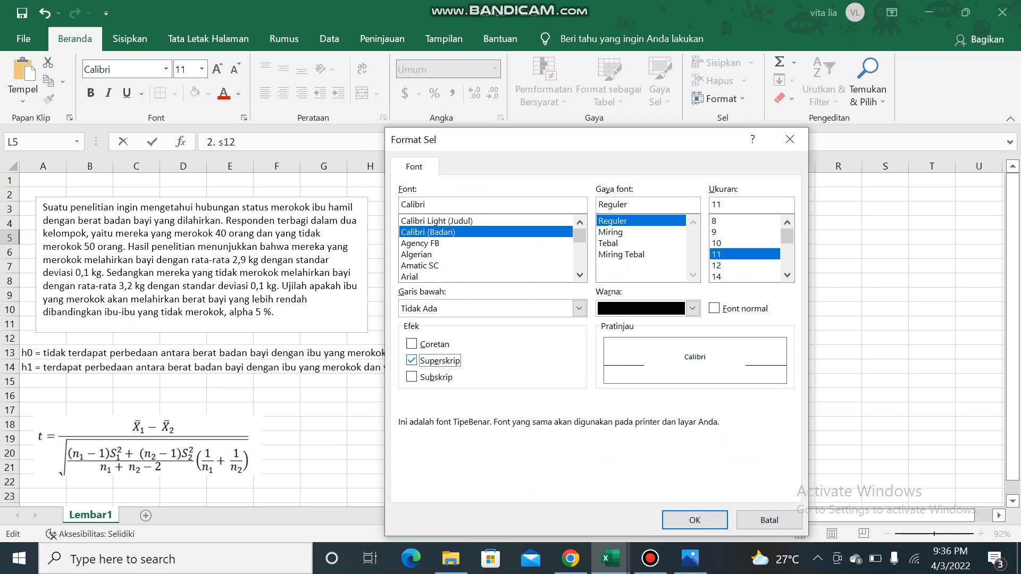
key(Return)
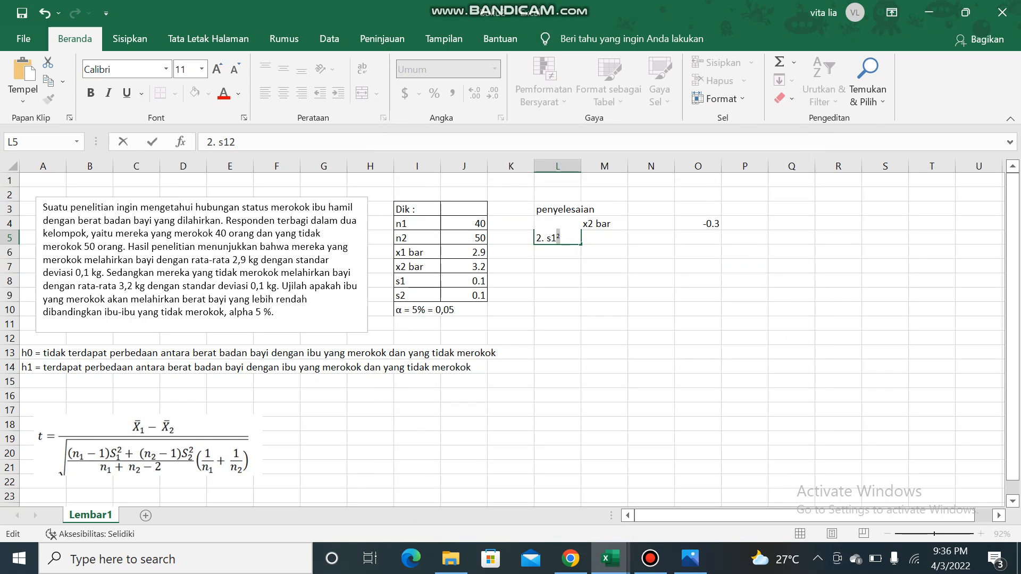
key(Tab)
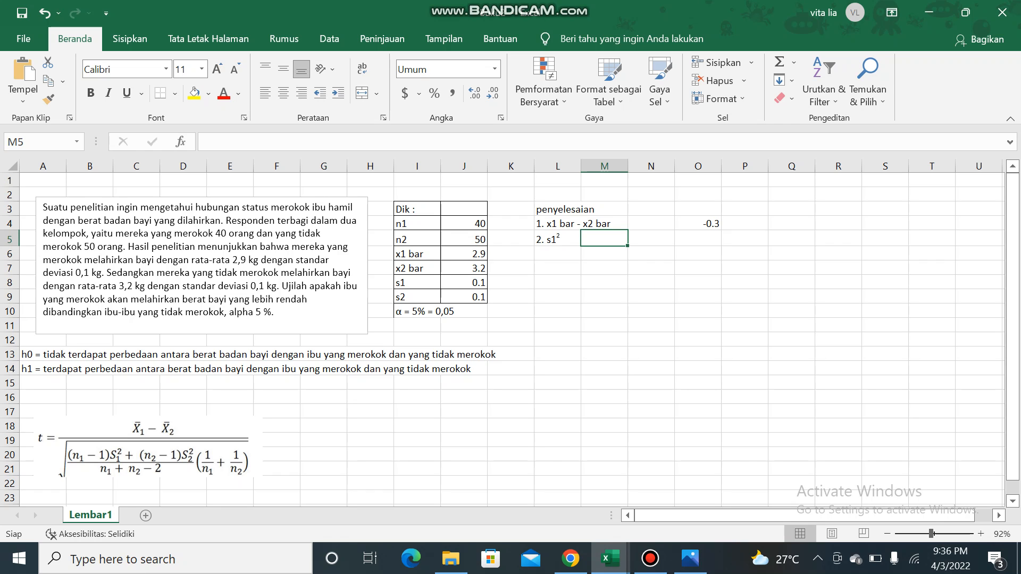
Calculate the square of s1 in cell O5 with the formula =J8^2
double_click(697, 238)
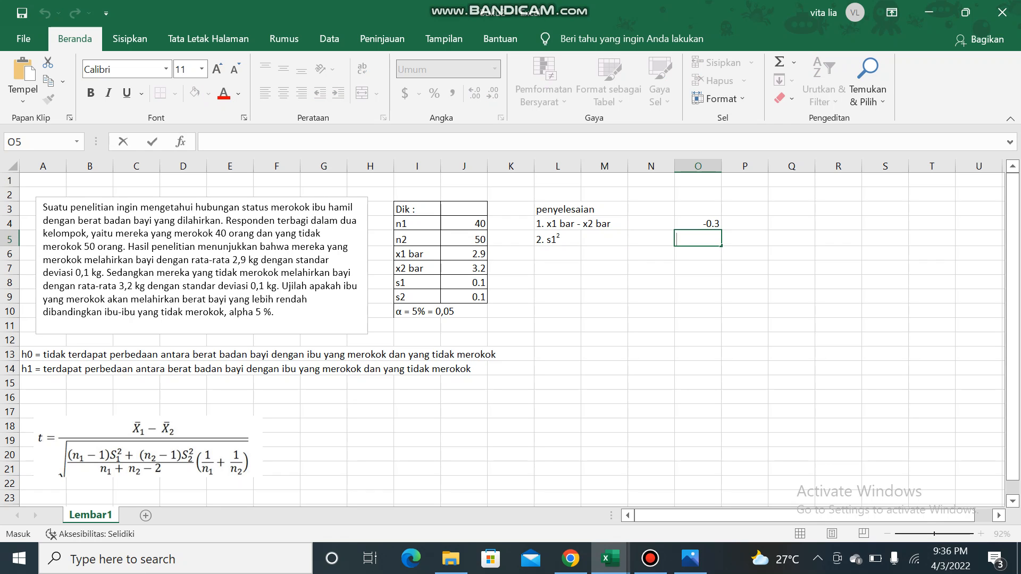
text(=)
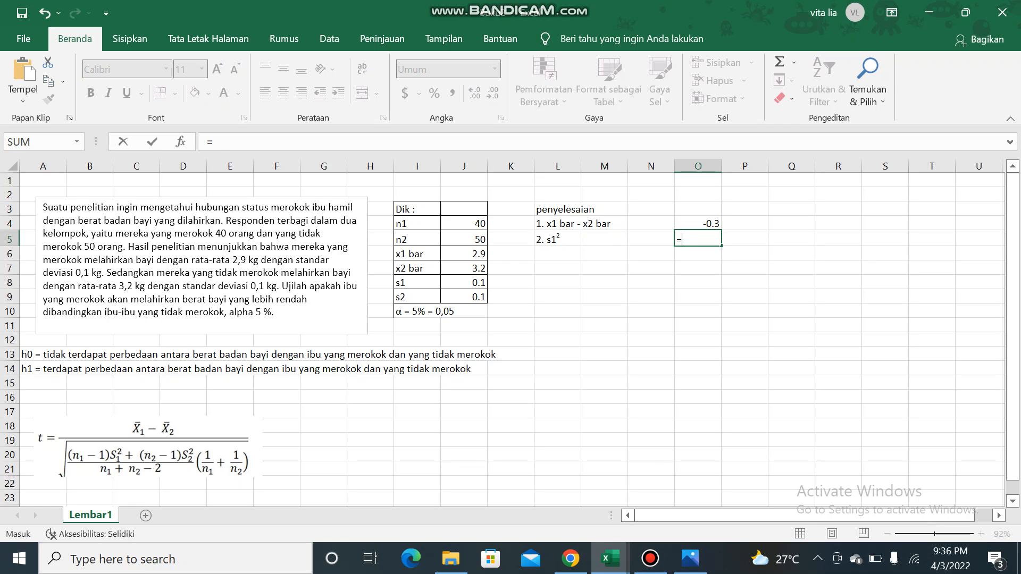
text(J8)
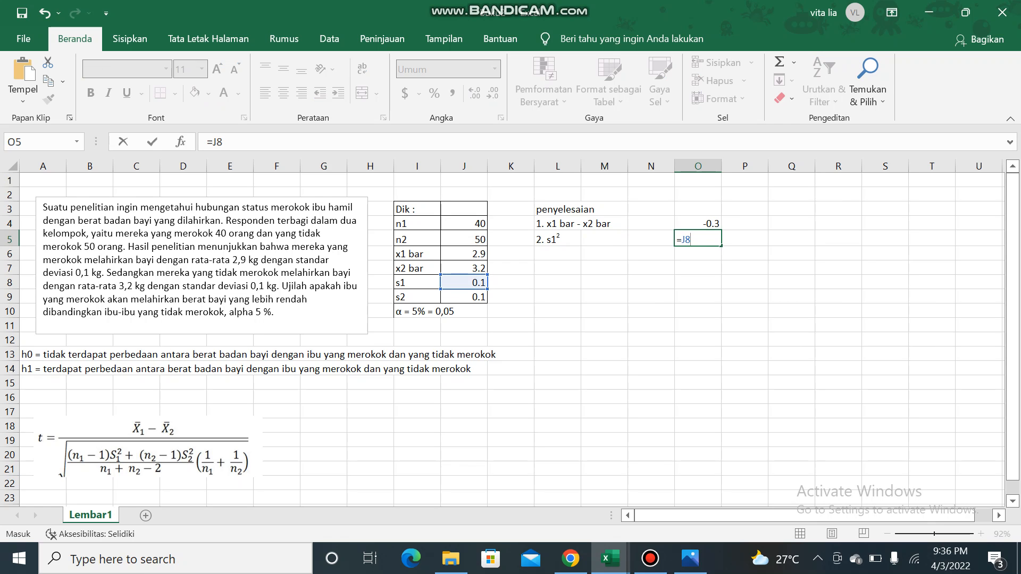
text(^2)
double_click(651, 268)
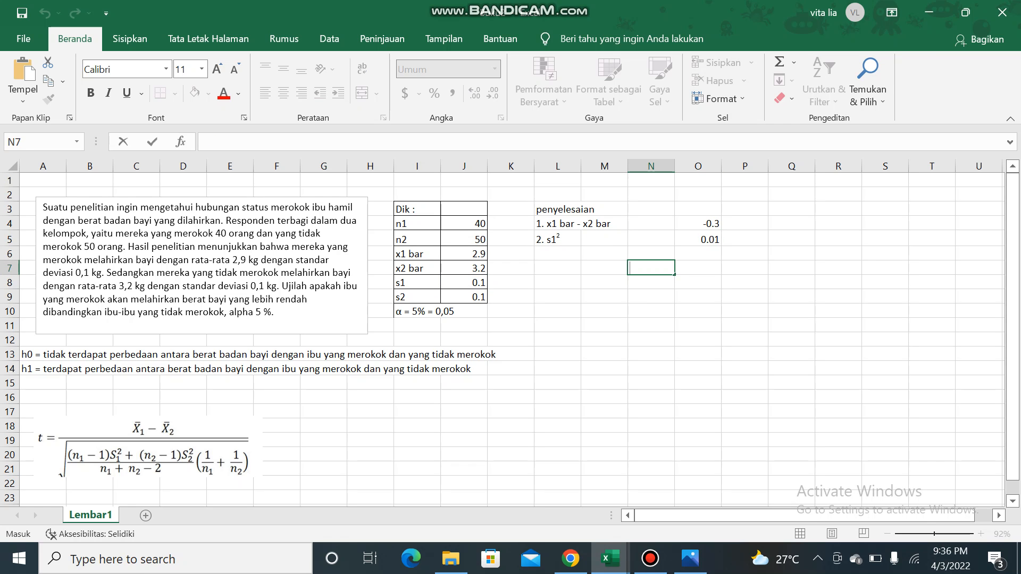
Enter the label "3. s22" in cell L6 and format its final 2 as superscript
click(557, 253)
text(3. s22)
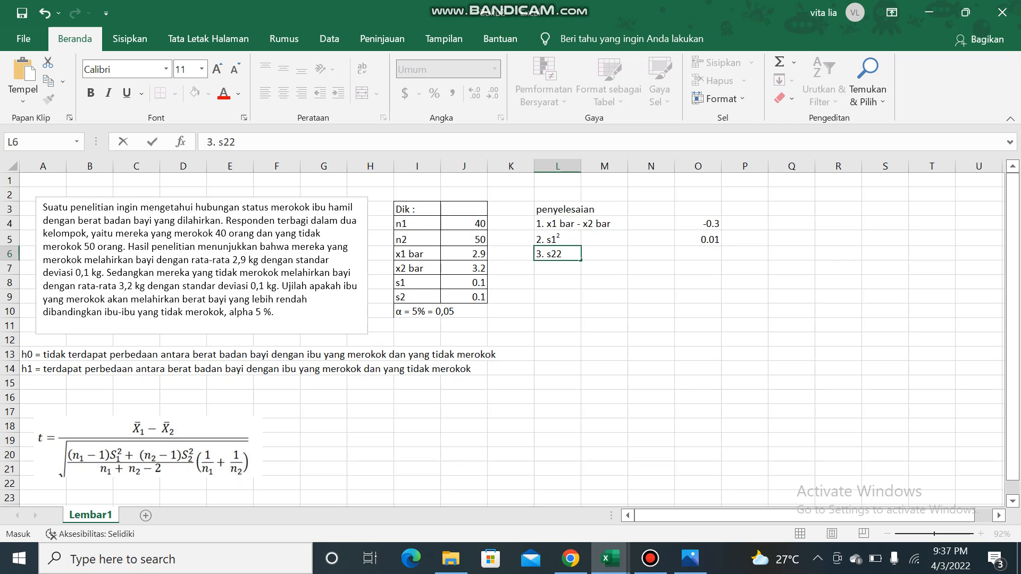
drag(563, 255, 557, 254)
right_click(559, 255)
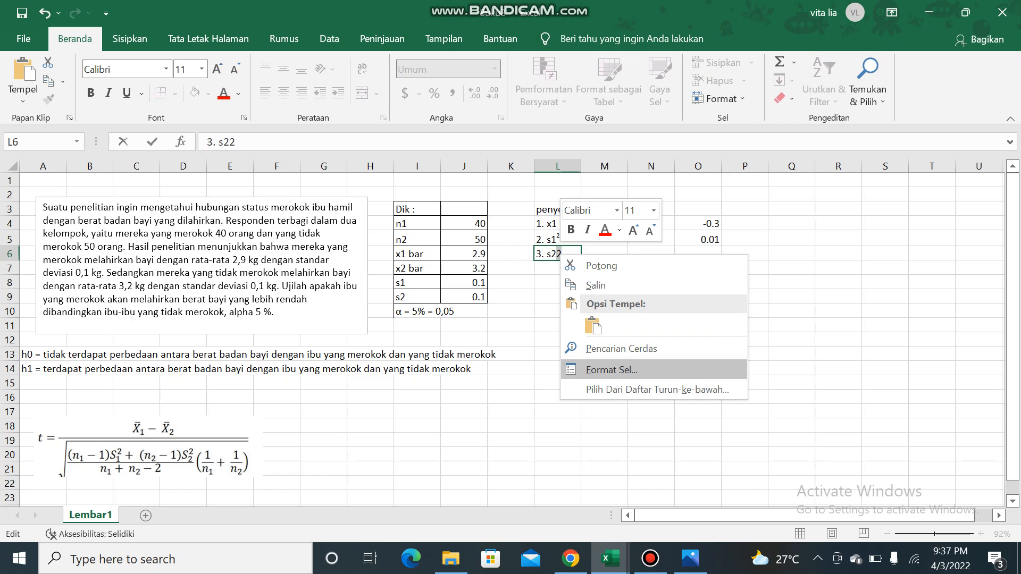
click(610, 369)
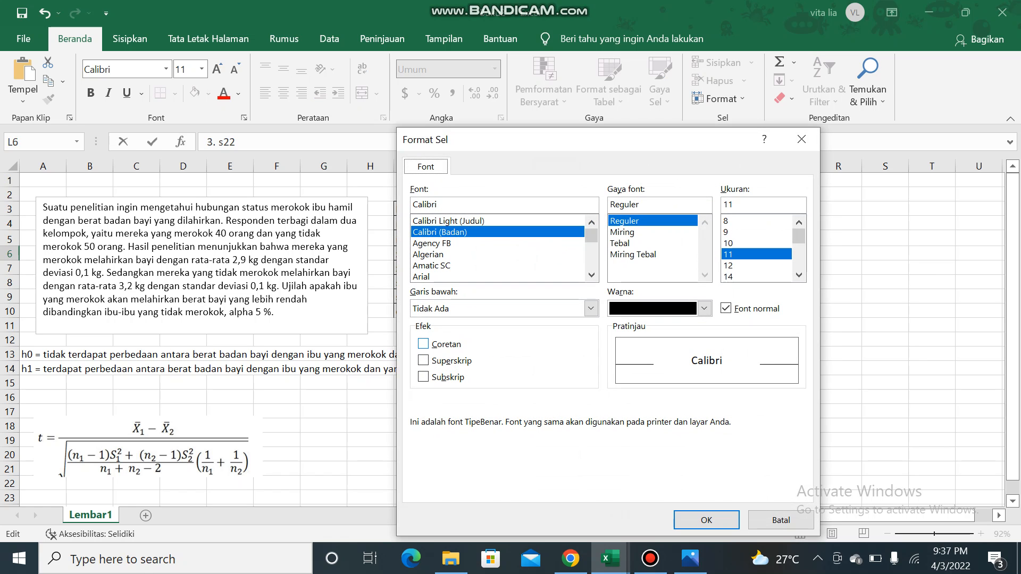
click(424, 360)
click(706, 520)
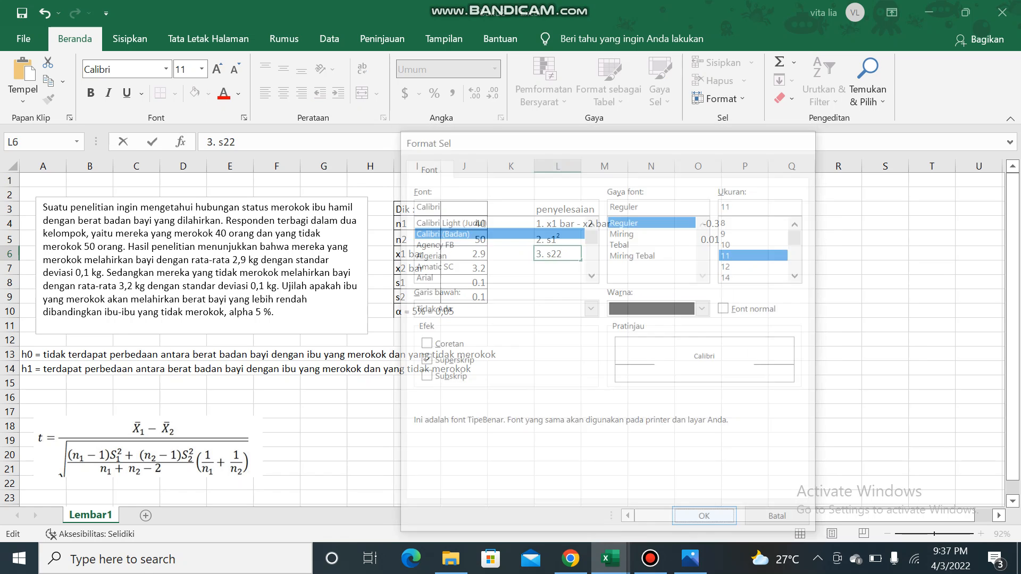
Calculate the square of s2 in cell O6 with the formula =J9^2
click(698, 254)
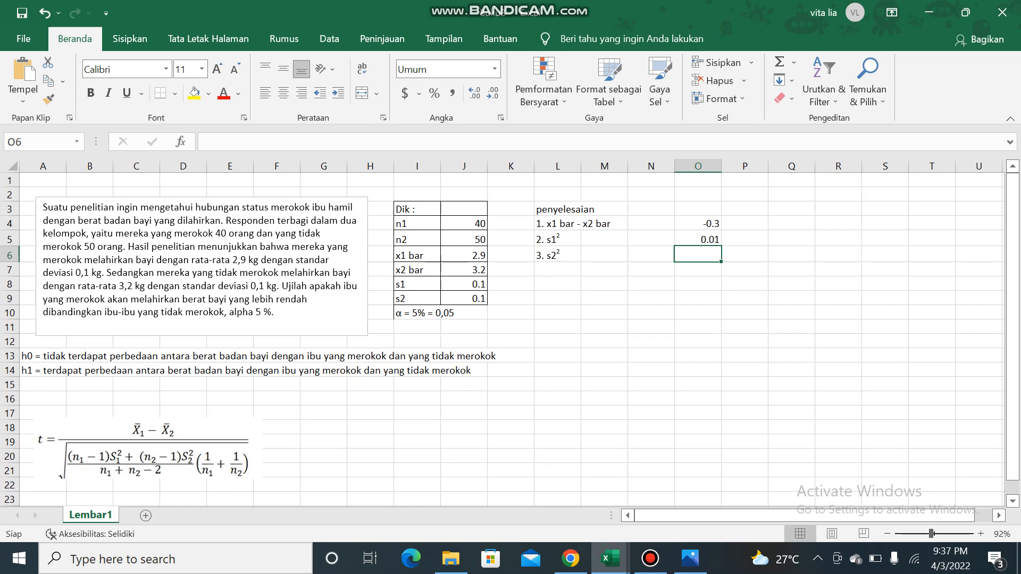
click(464, 299)
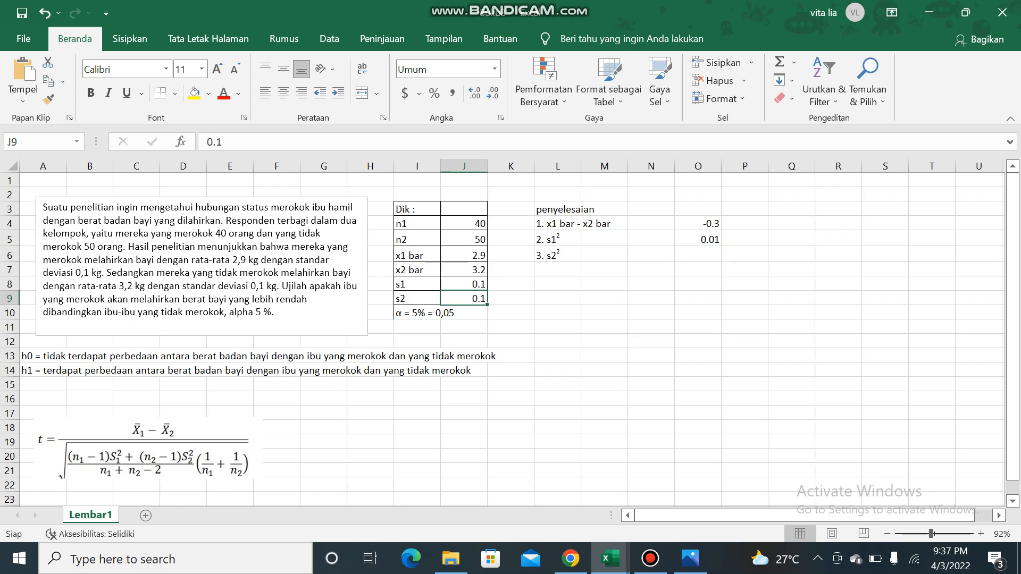
double_click(697, 255)
text(=)
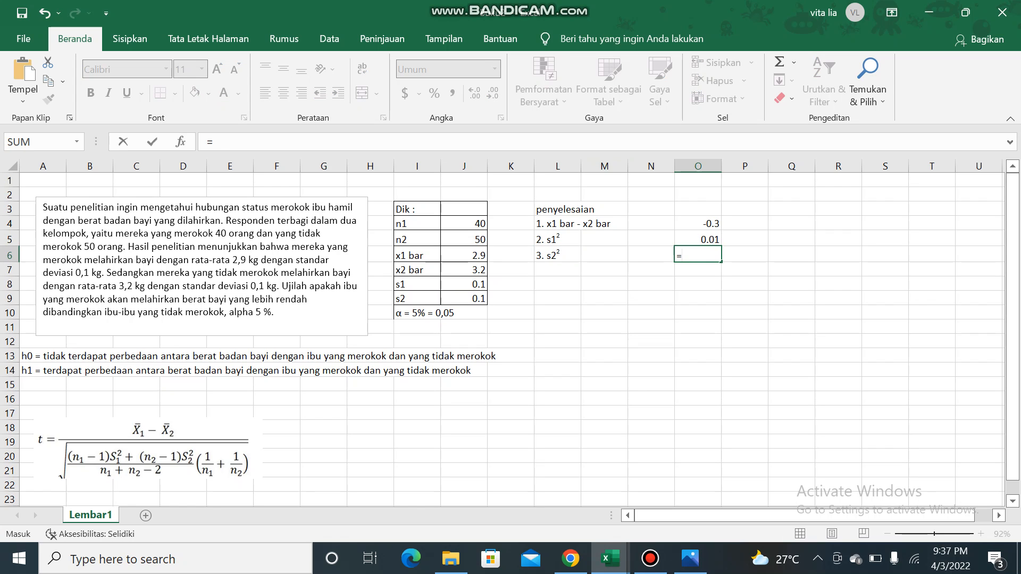
click(463, 299)
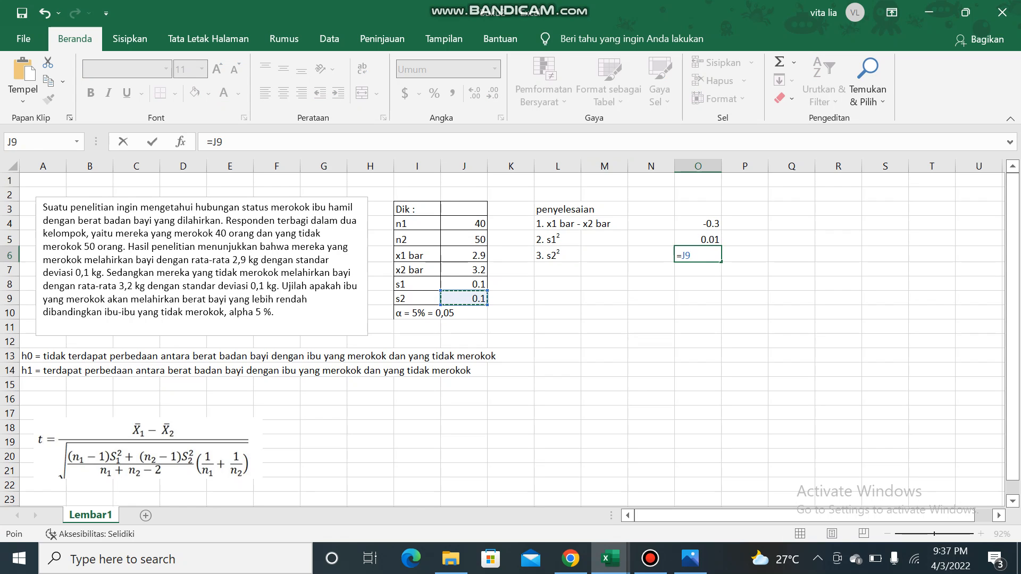
text(^2)
key(Return)
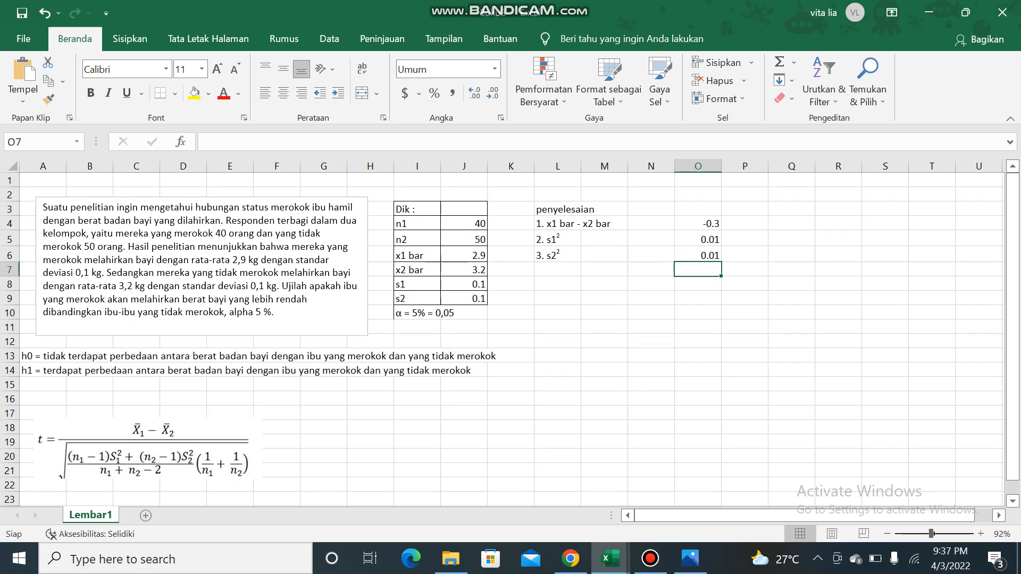
Color the text of the mean-difference row, cells L4 to O4, red
click(557, 270)
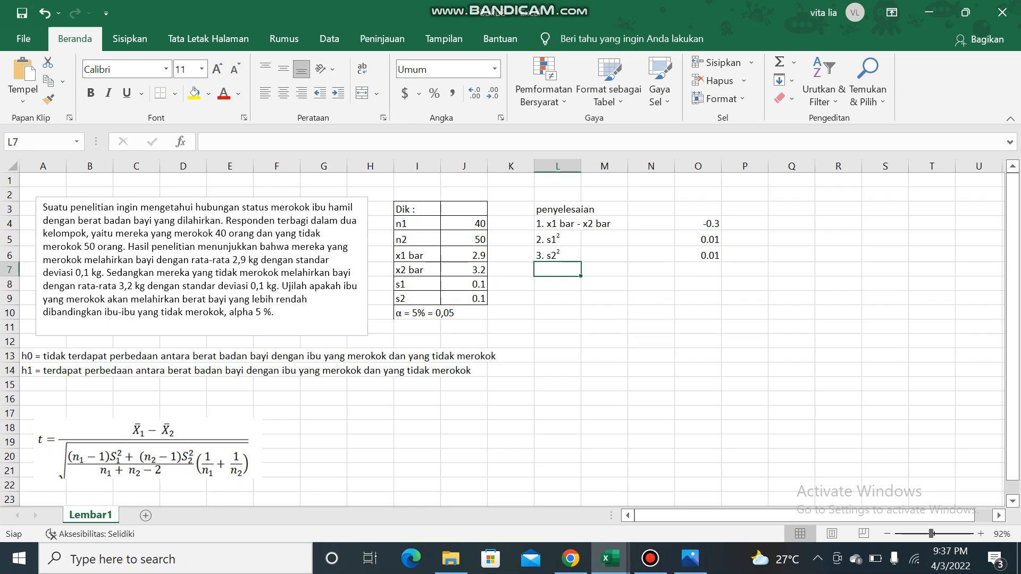
drag(557, 210, 697, 223)
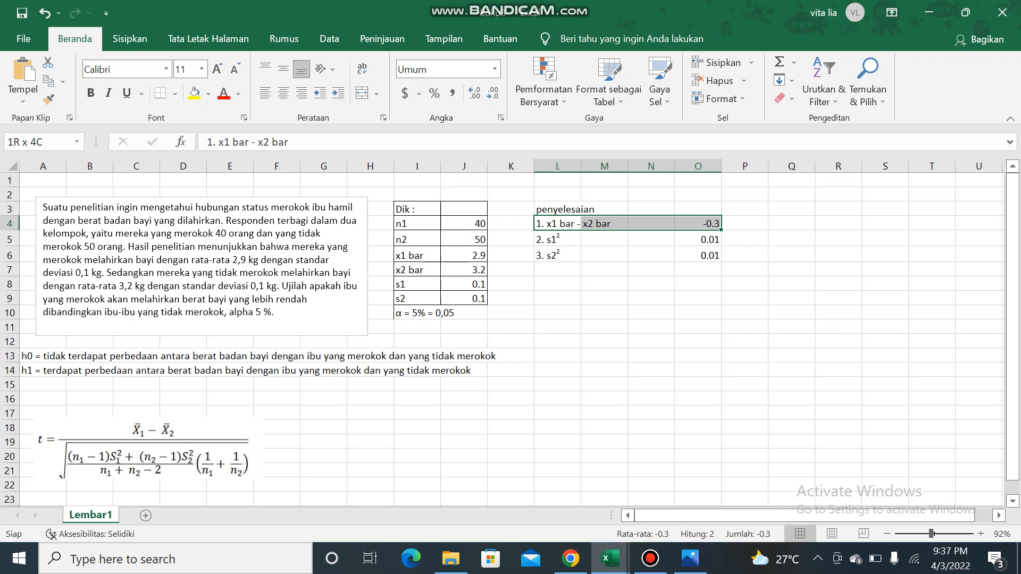
click(224, 94)
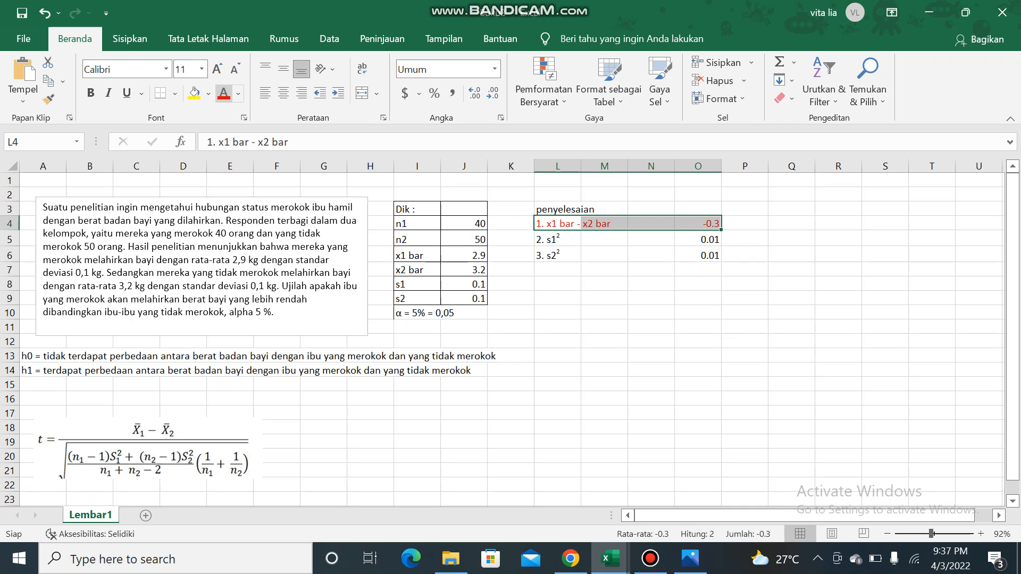
Enter the label "4. (n1-1)*S1^2 + (n2-1)*S22" in cell L7
click(558, 313)
click(557, 270)
text(4.)
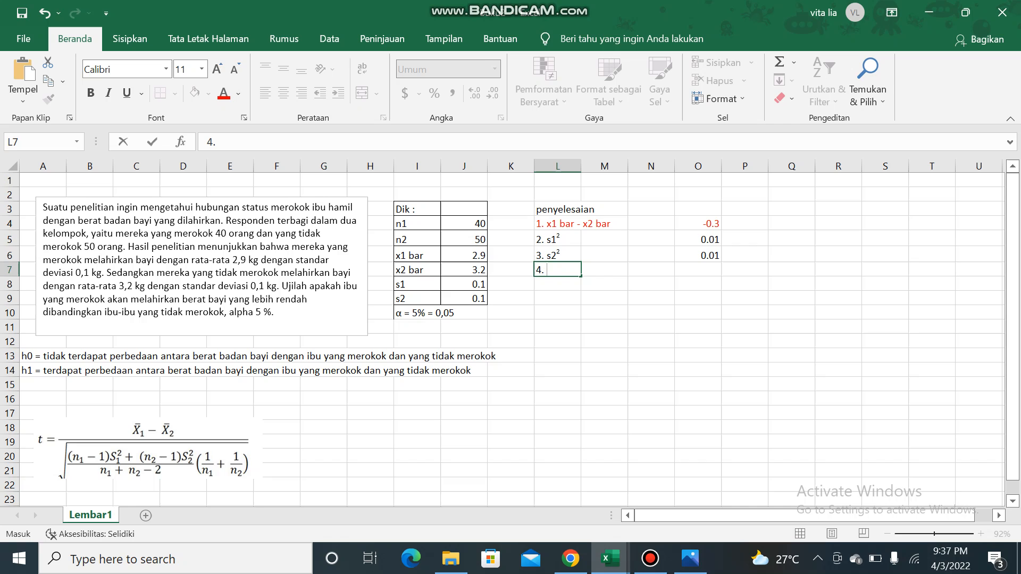
text((n1-1)*S1^2)
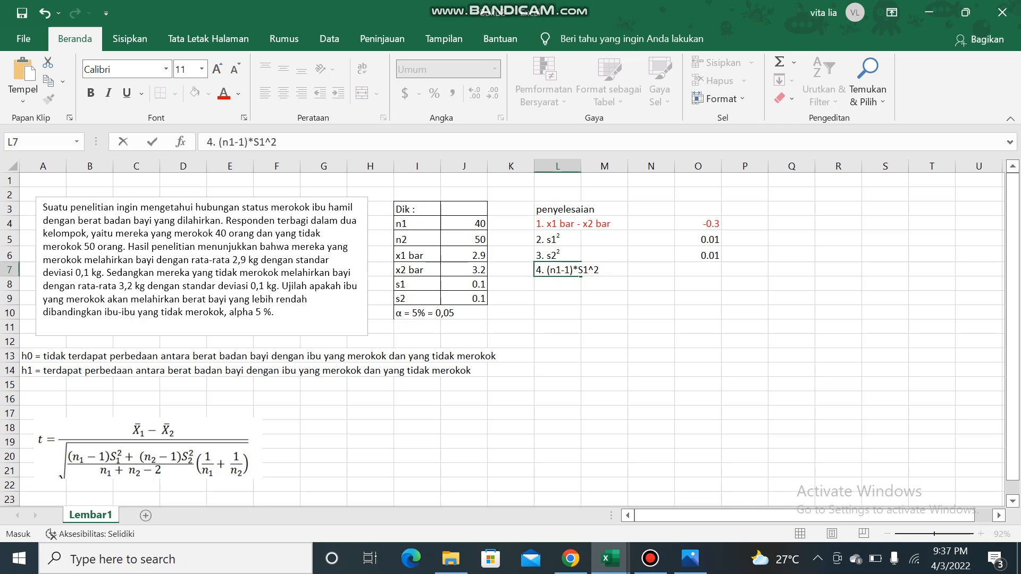
text( + (n)
text(2- )
text(*S22)
Format the final 2 of the label in cell L7 as superscript
drag(651, 270, 656, 270)
right_click(656, 270)
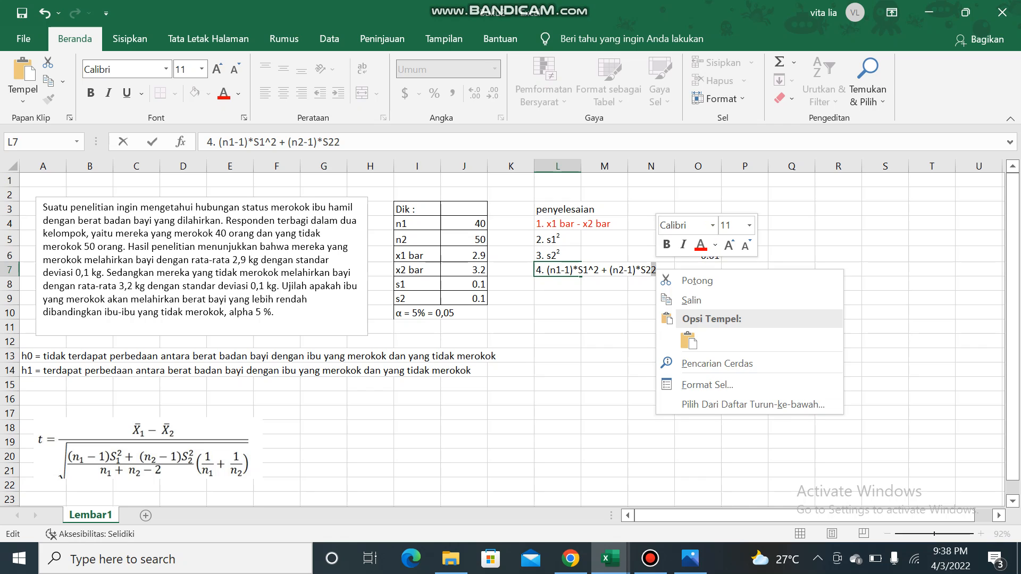
click(702, 384)
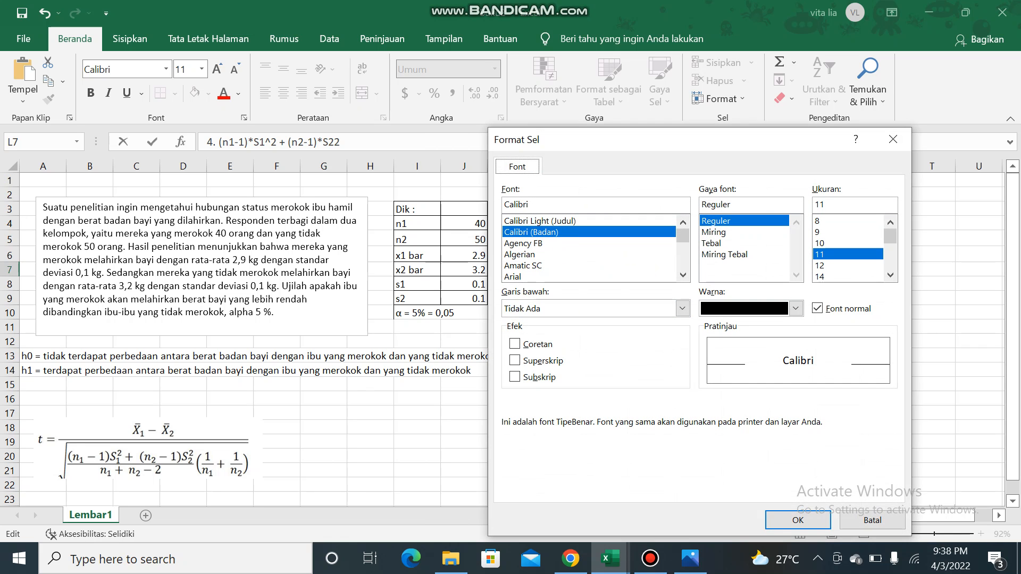
click(514, 361)
click(797, 520)
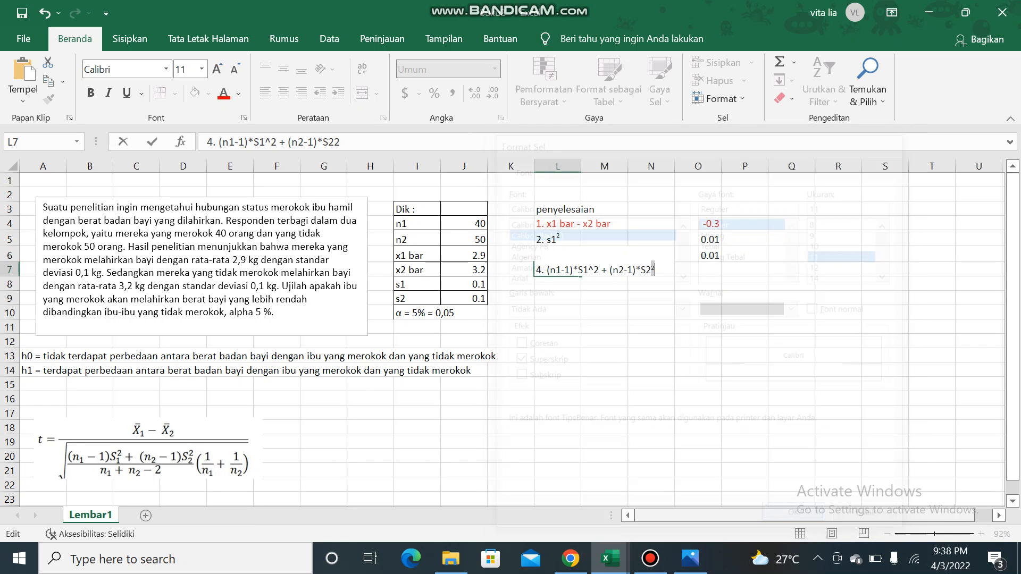
Replace the ^2 after S1 in the L7 label with a superscript 2
click(599, 270)
key(BackSpace)
key(BackSpace)
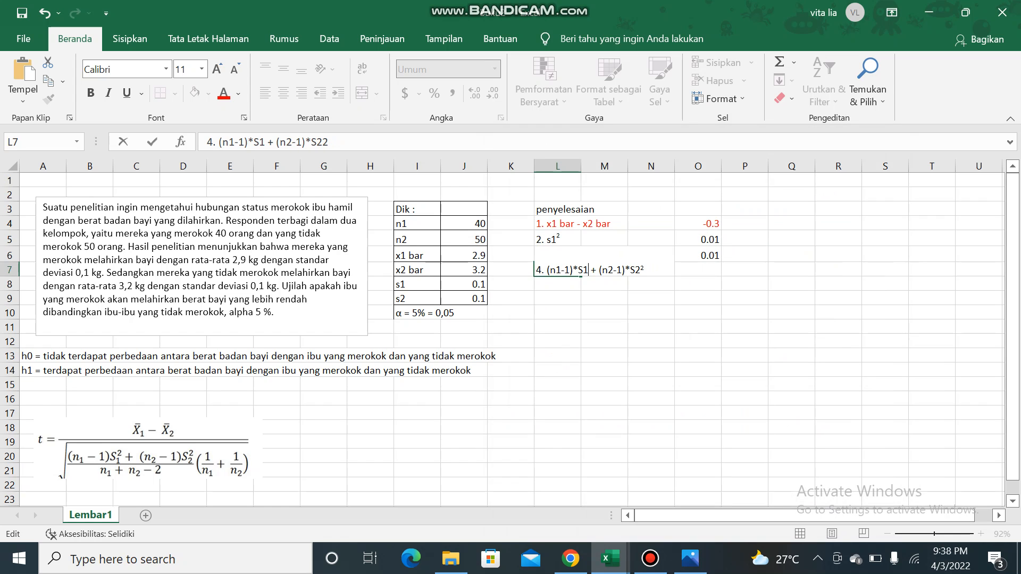
text(2)
drag(593, 270, 588, 270)
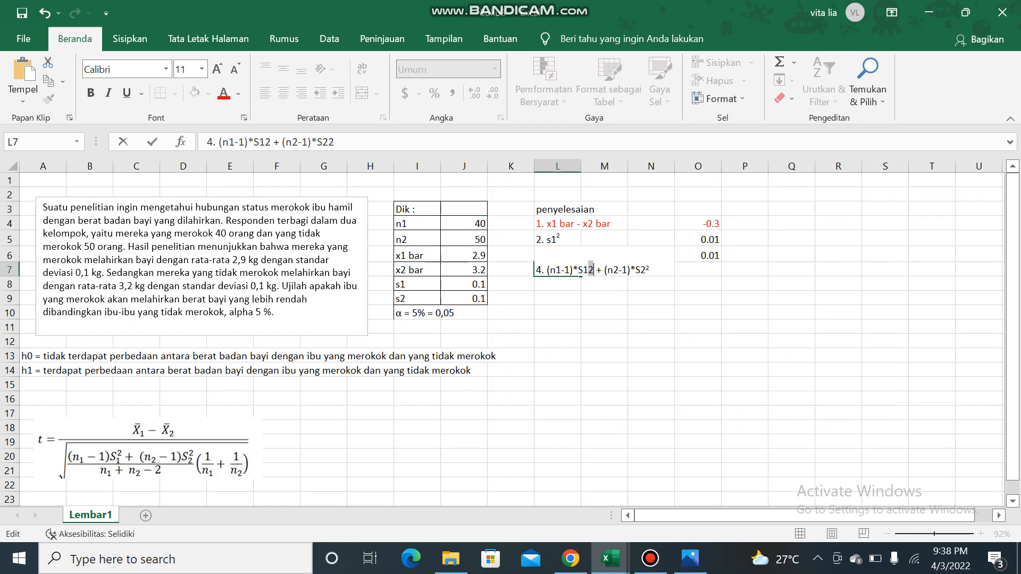
right_click(593, 270)
click(645, 384)
click(462, 360)
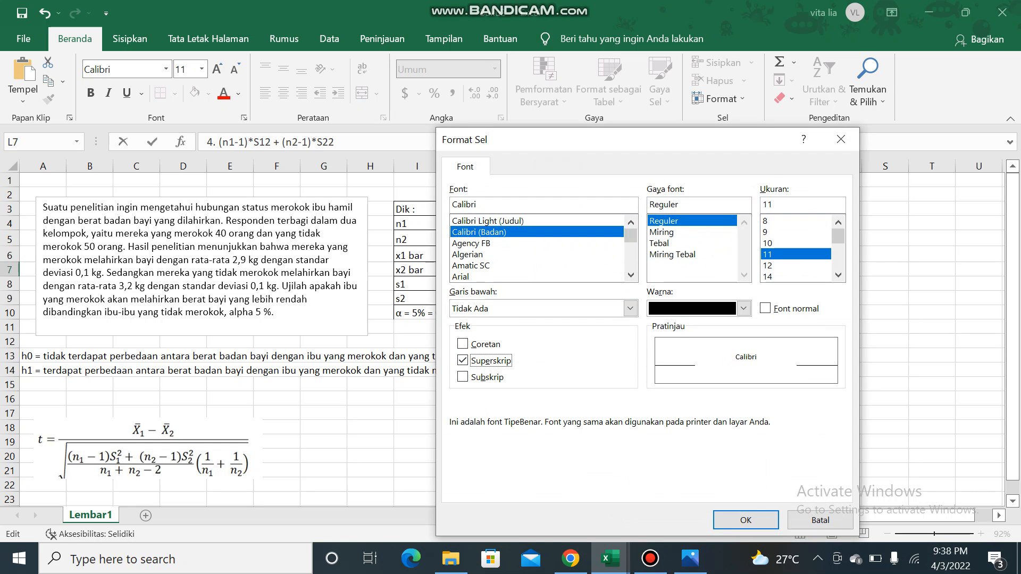
click(746, 520)
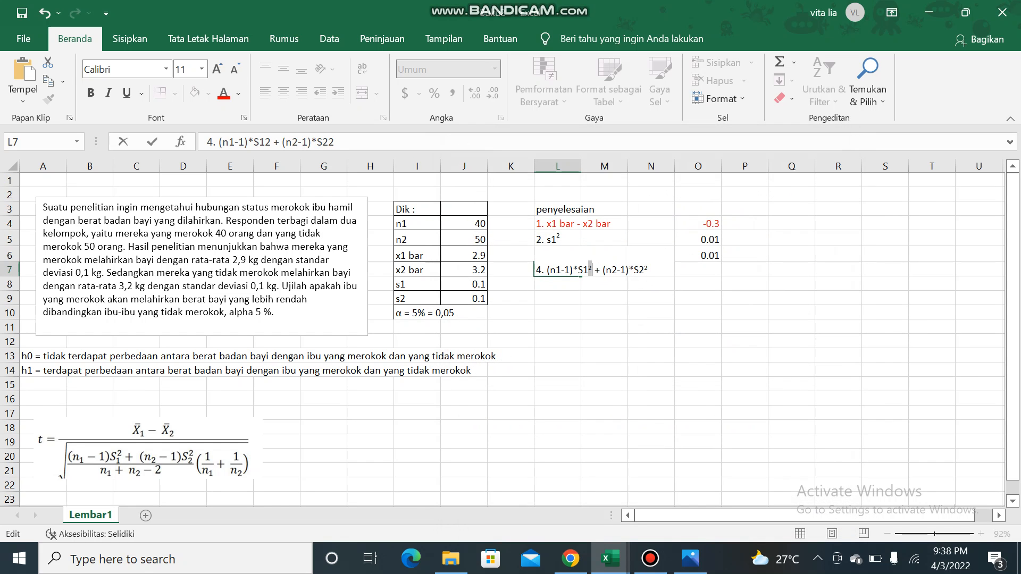
Begin the step 4 formula in cell O7 with =(J4-1)*O5
click(698, 270)
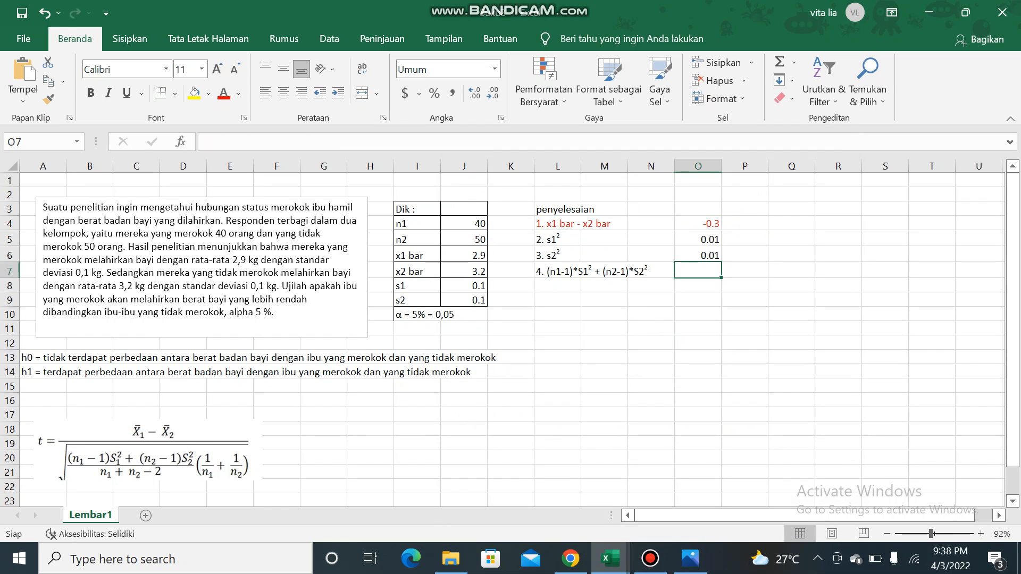
text(=)
click(463, 224)
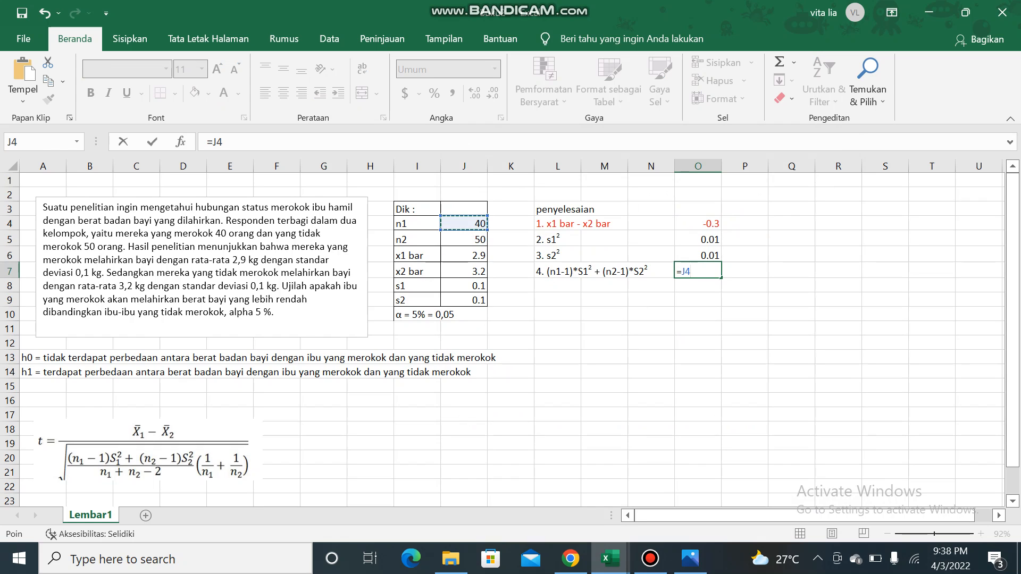
text(-1)
click(682, 271)
text(()
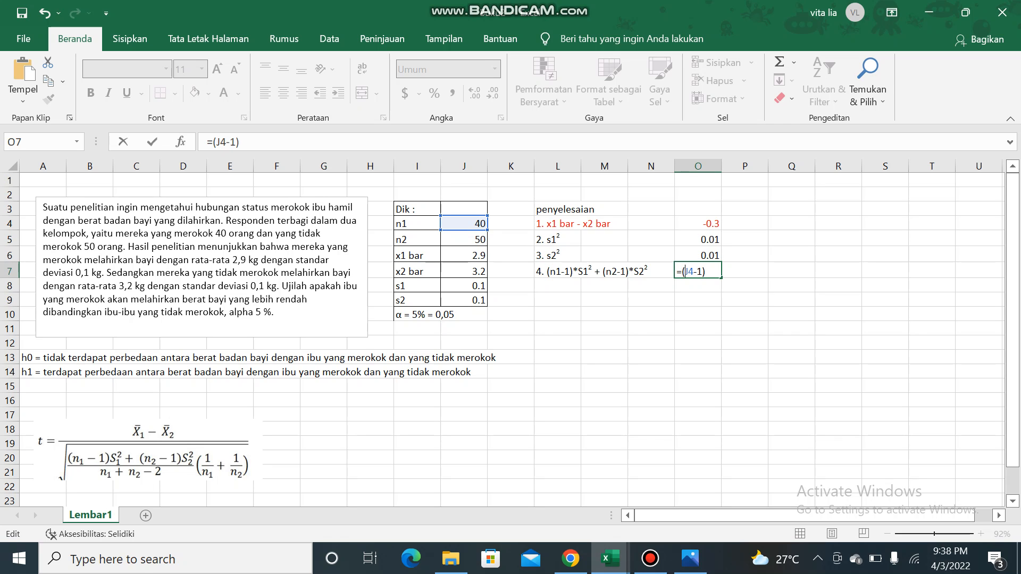
text(*)
click(698, 240)
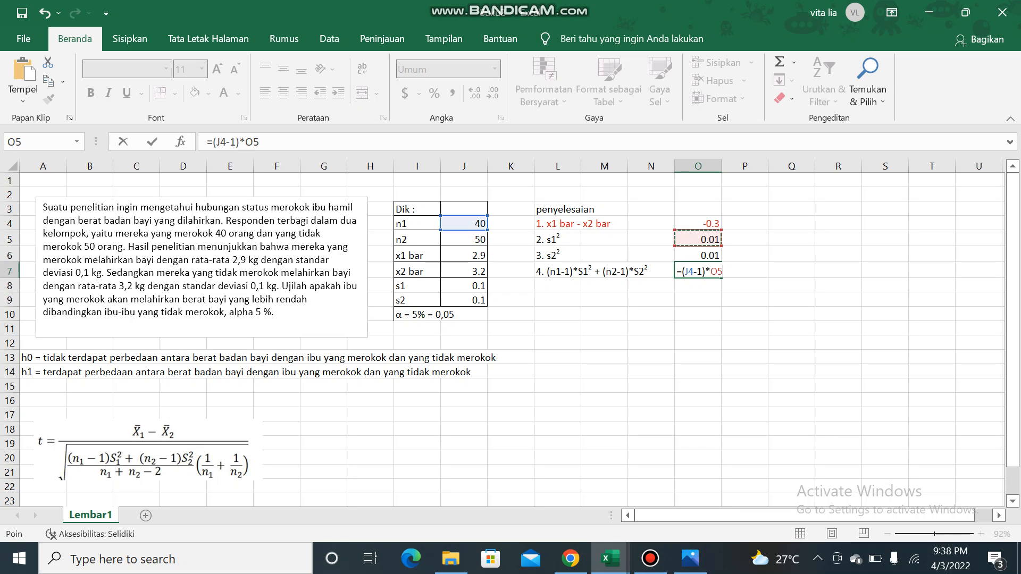
Extend the O7 formula to =((J4-1)*O5 + (J5-1)*O6) and calculate it
text(+ ()
click(464, 240)
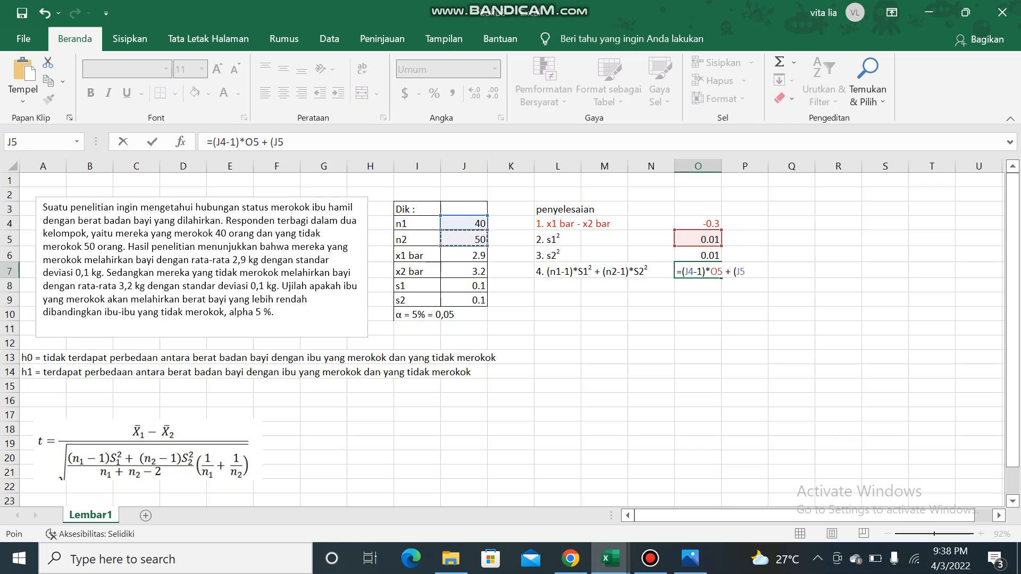
text(-1)*)
key(Up)
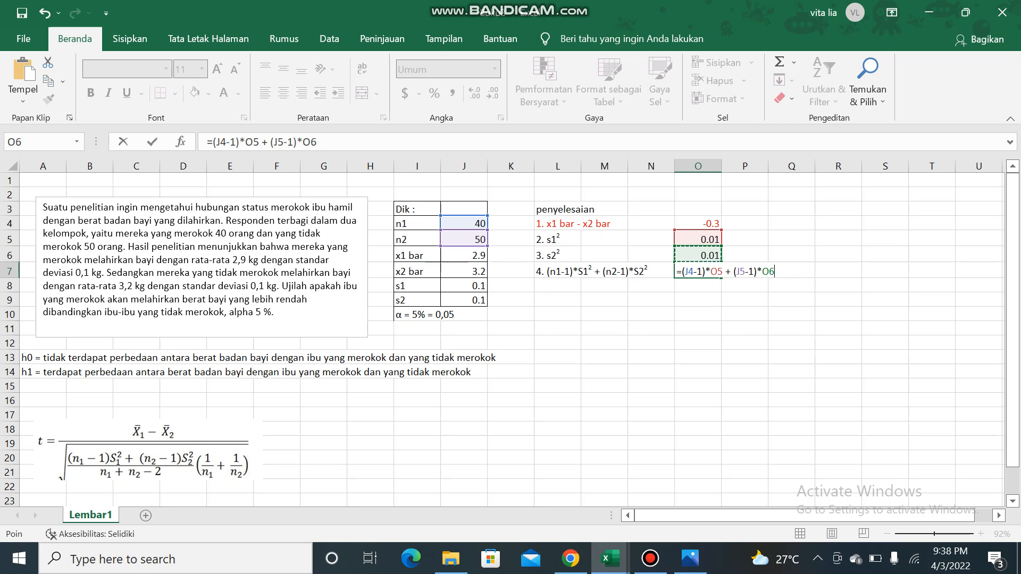
text())
click(682, 271)
text(()
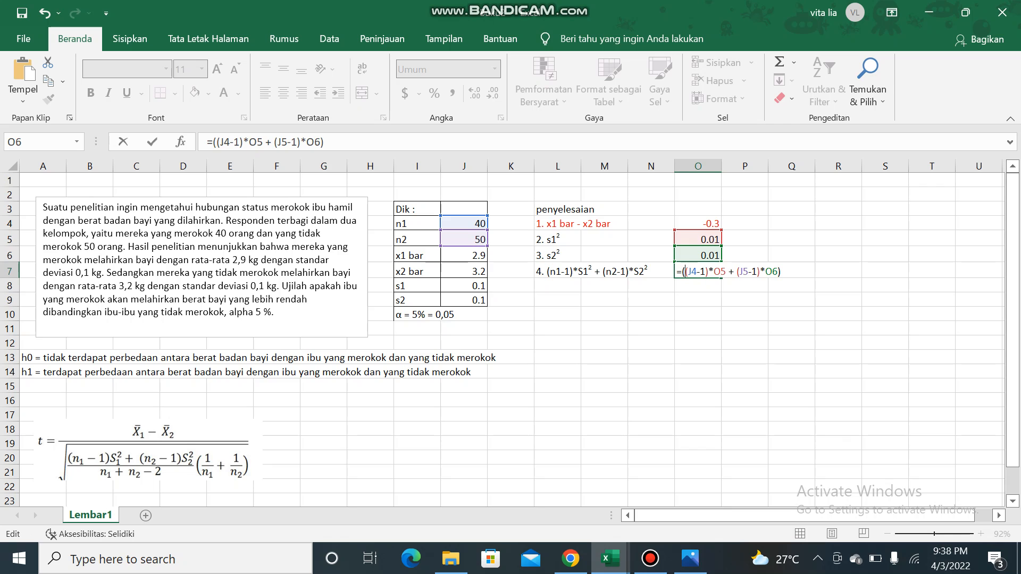
key(Return)
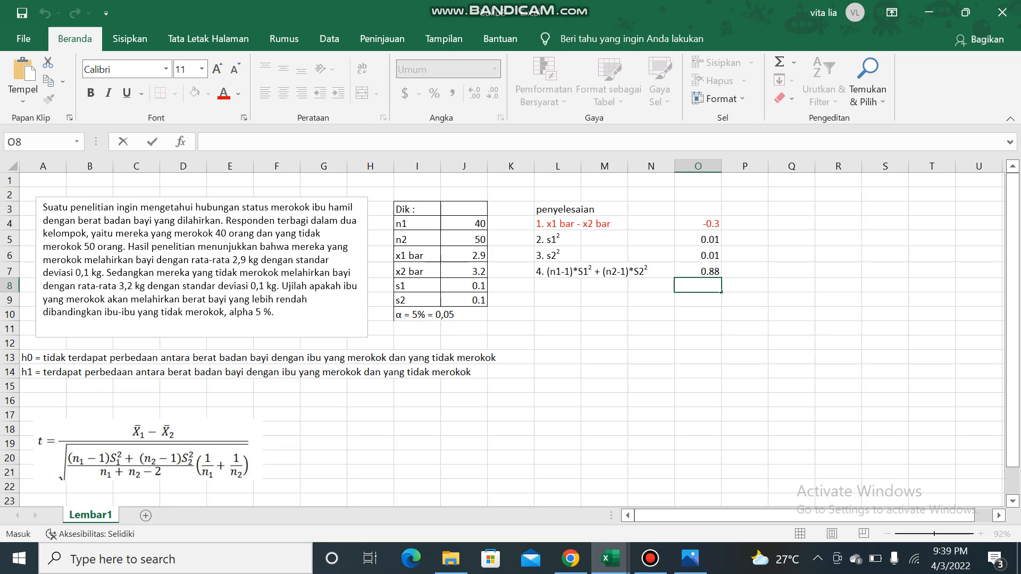
Enter the label "5. (n1-1)+(n2-1)" in cell L8
click(557, 285)
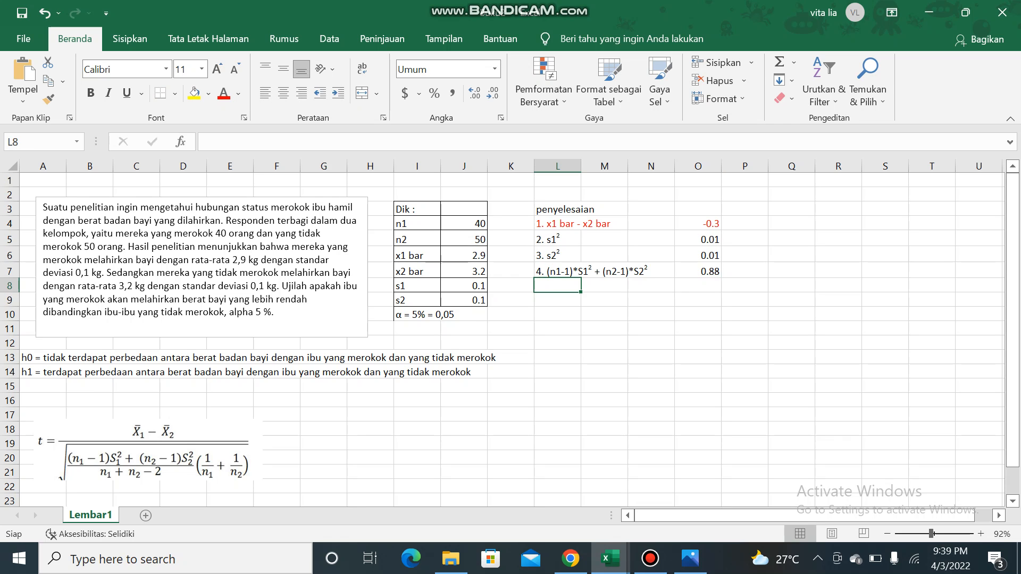
text(5.)
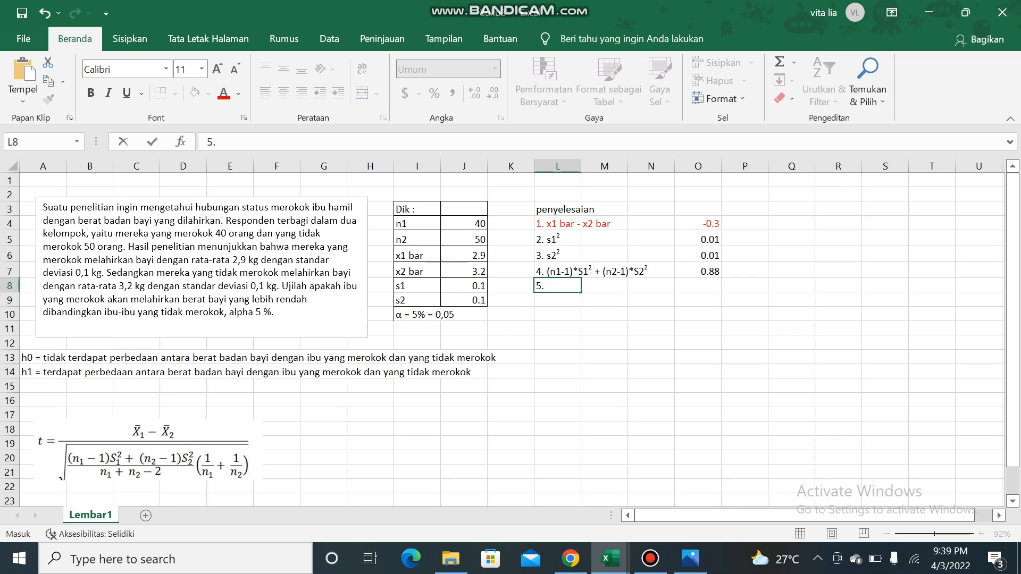
text((n1-1)+(n2-1))
Calculate the degrees of freedom in cell O8 with the formula =(J4-1)+(J5-1)
click(698, 285)
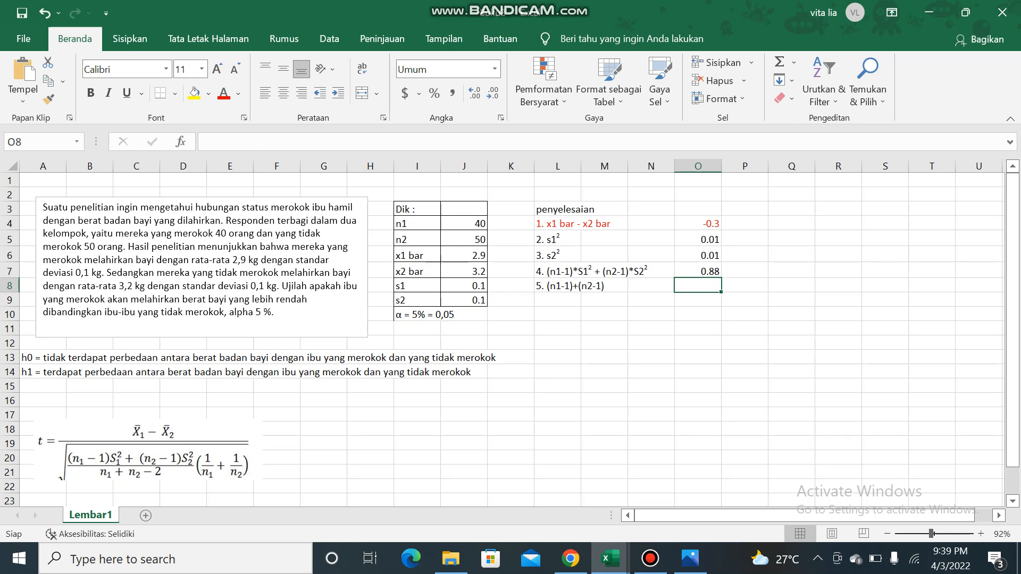
text(=()
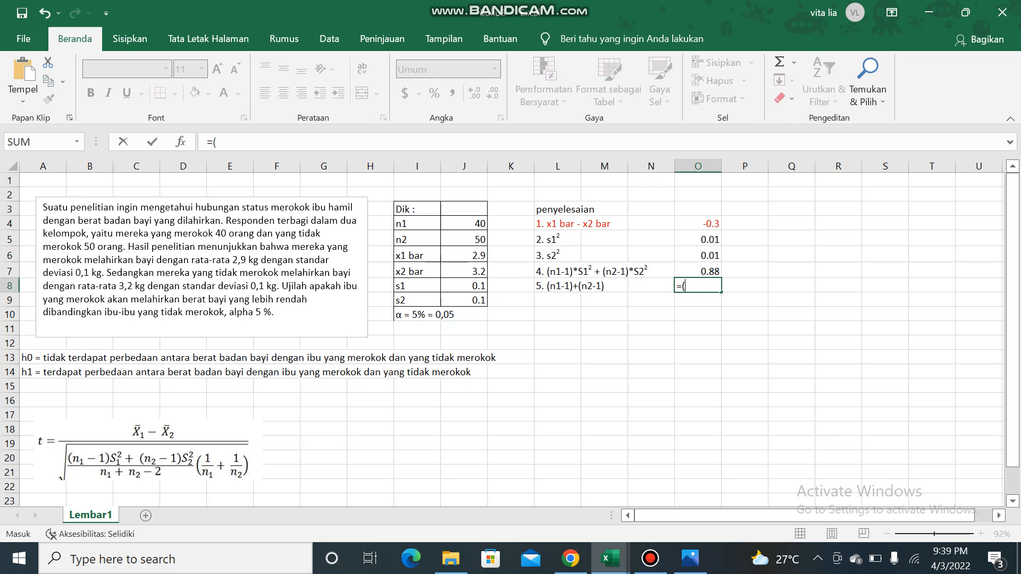
click(463, 224)
text(-1)
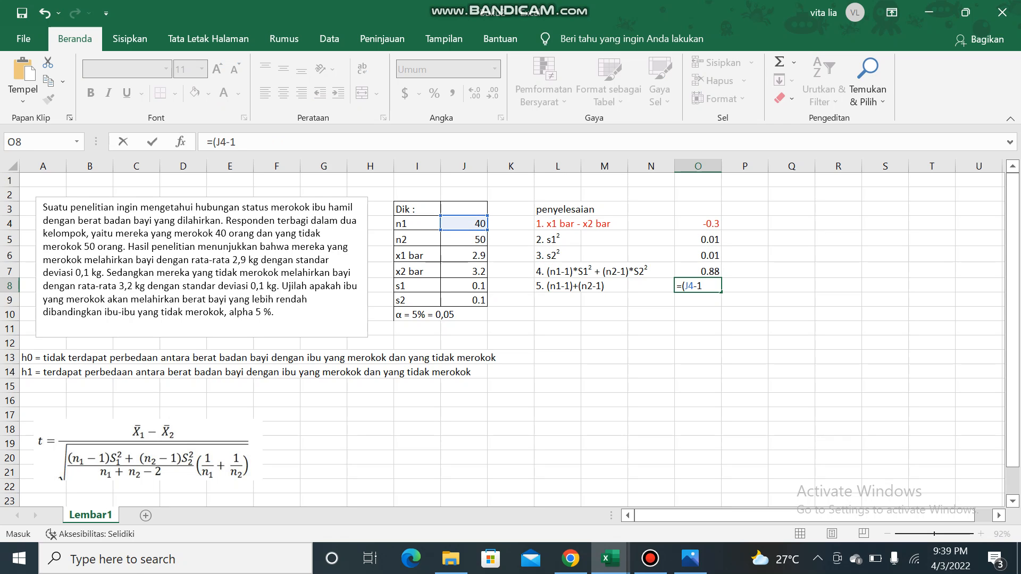
text()+()
click(463, 239)
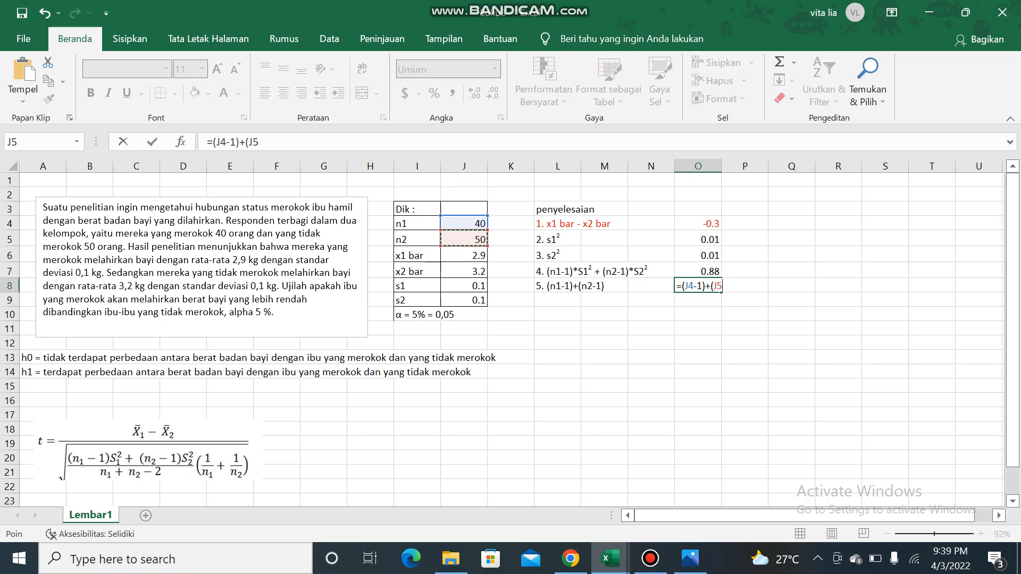
text(-1)
key(Return)
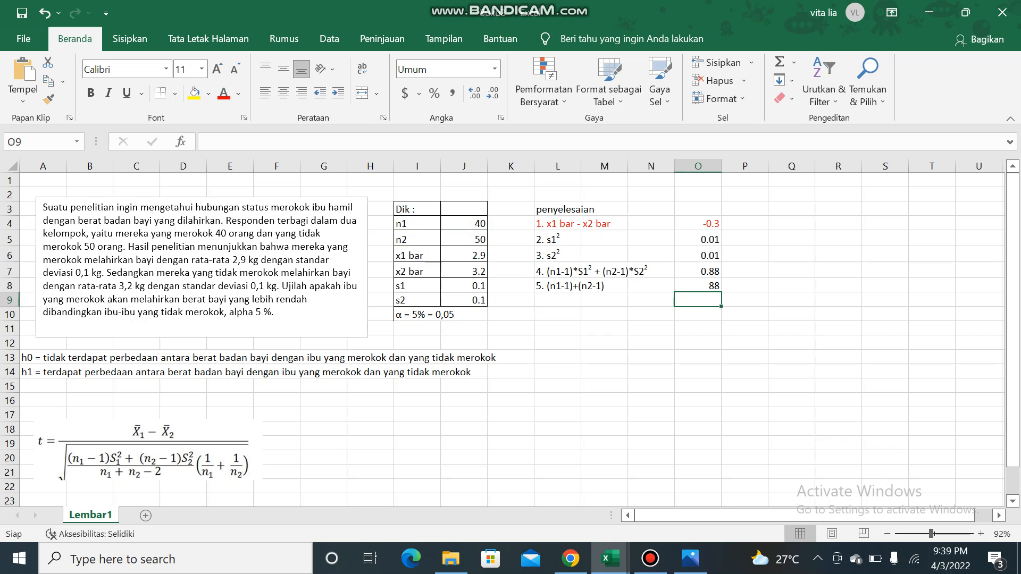
Enter the label "6. L4/L5" in cell L9 for dividing result 4 by result 5
click(557, 314)
click(557, 300)
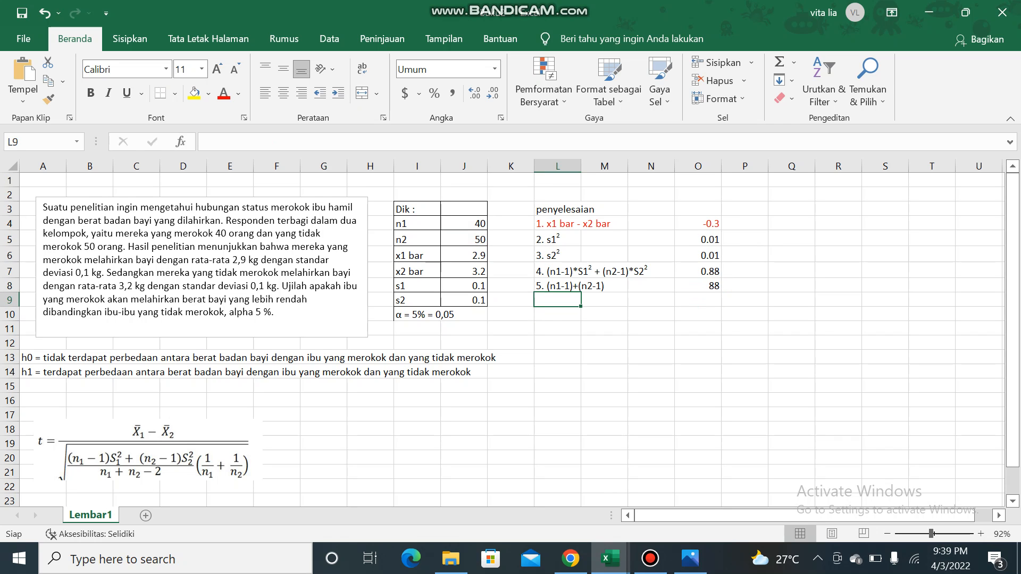
text(6.)
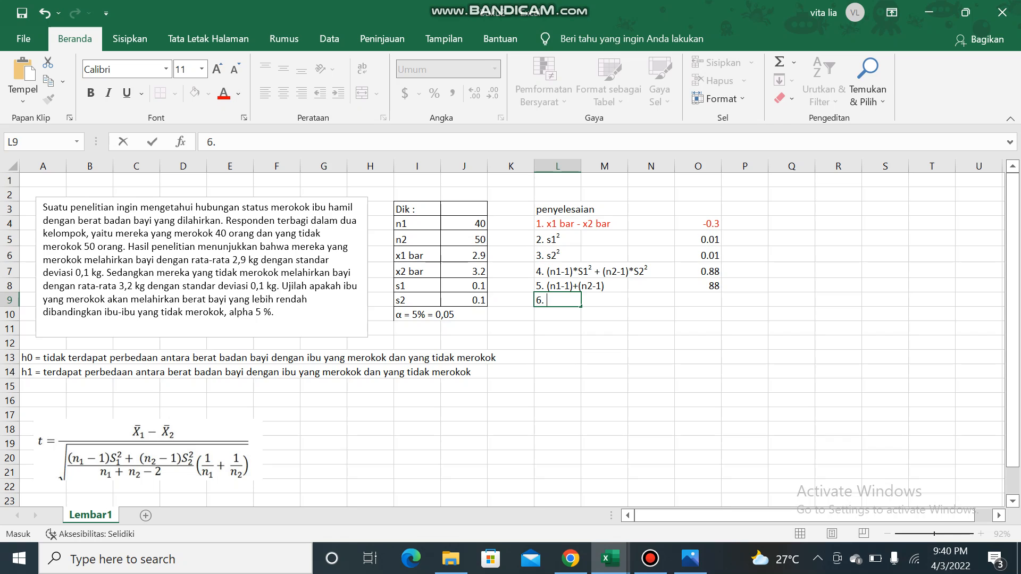
text(L4/L5)
click(697, 300)
double_click(697, 272)
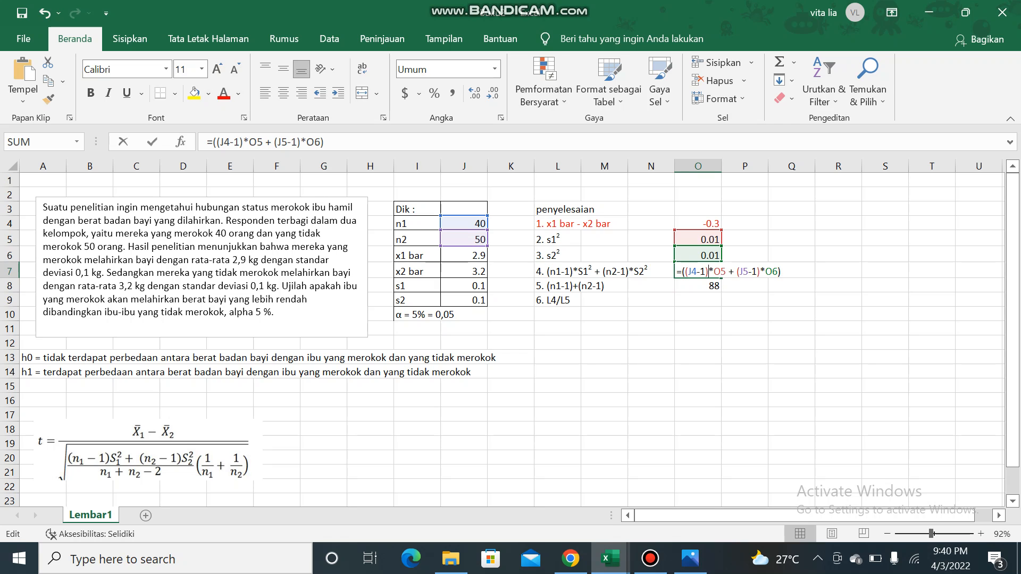
click(698, 300)
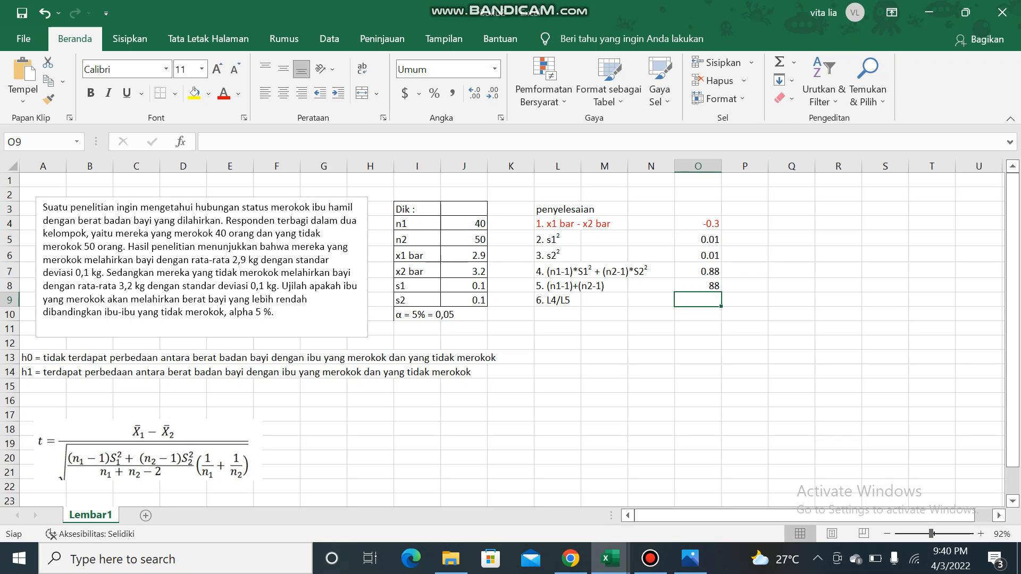
double_click(604, 272)
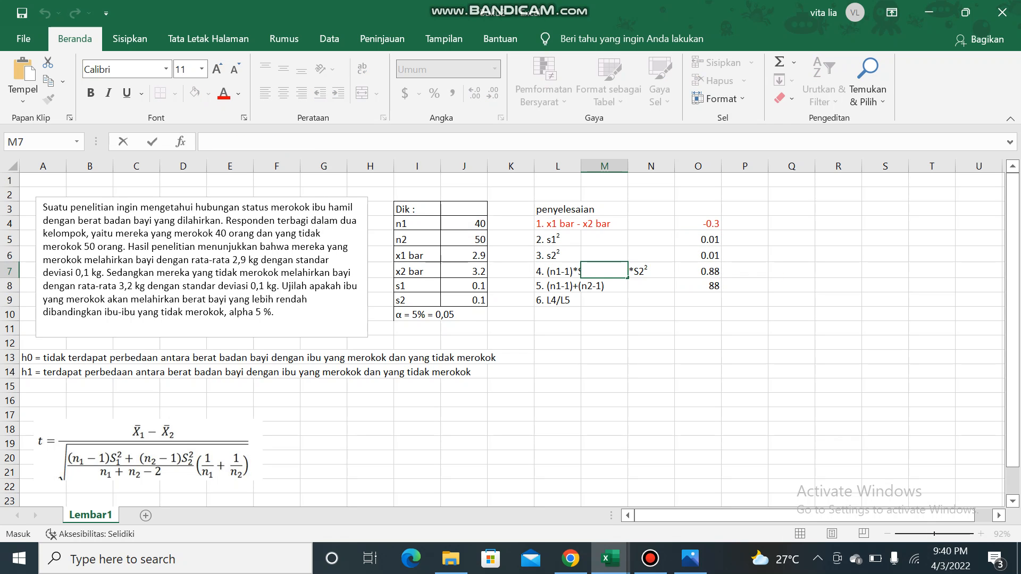
double_click(705, 271)
click(698, 300)
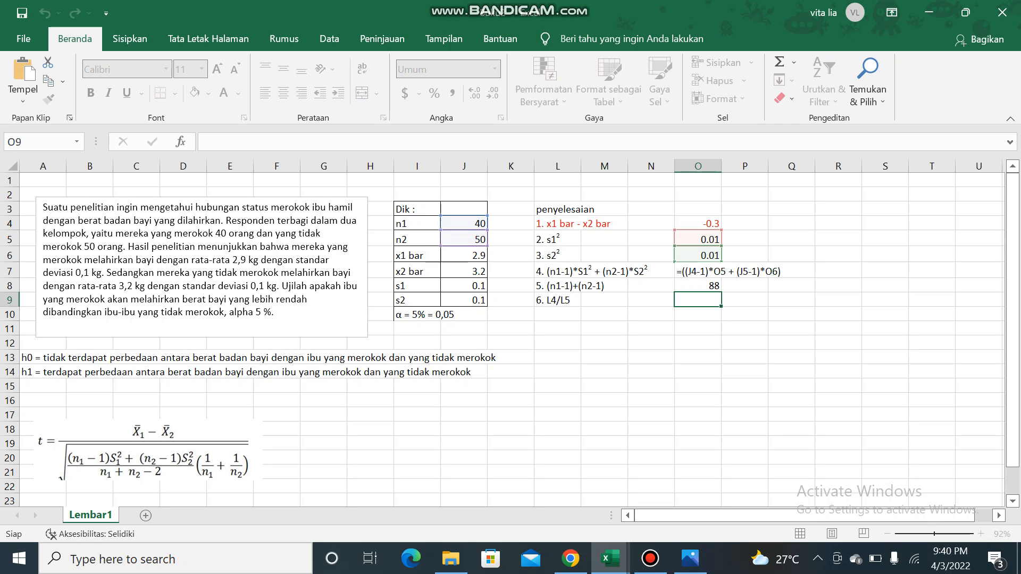
click(698, 271)
drag(698, 272, 697, 301)
Calculate the quotient of results 4 and 5 in cell O9 with the formula = 0.88/88
click(697, 300)
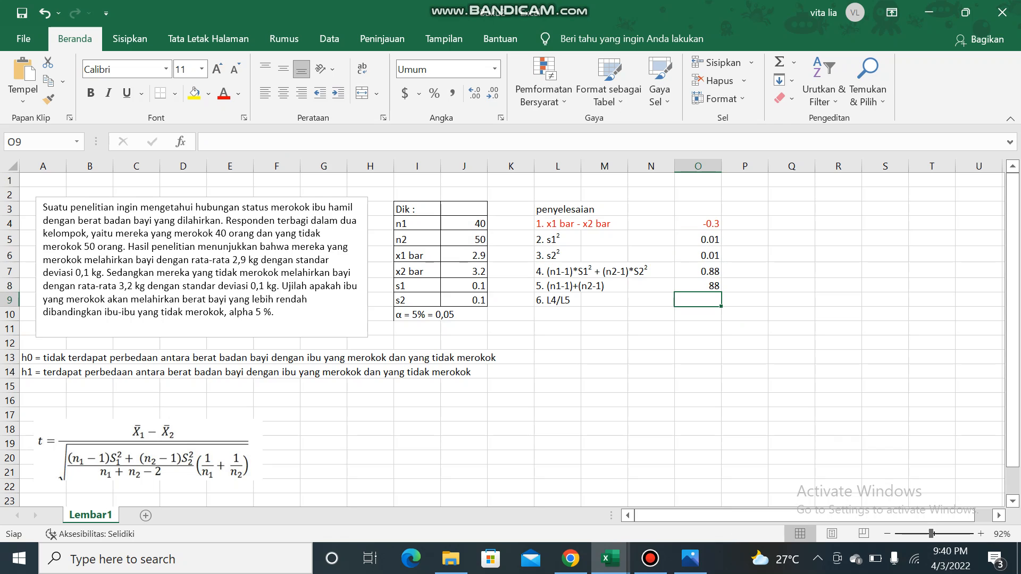
text(= 0)
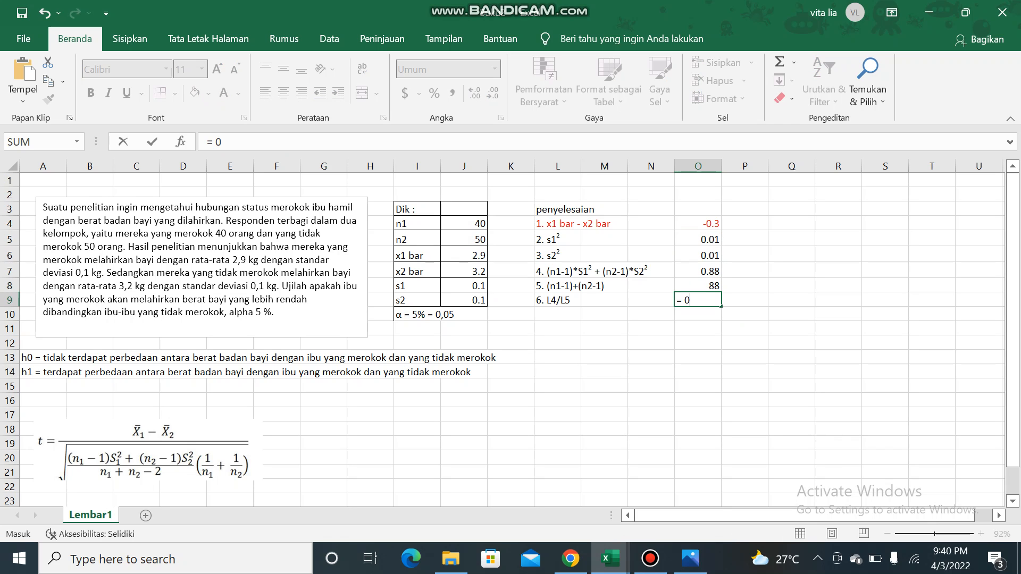
text(.88/88)
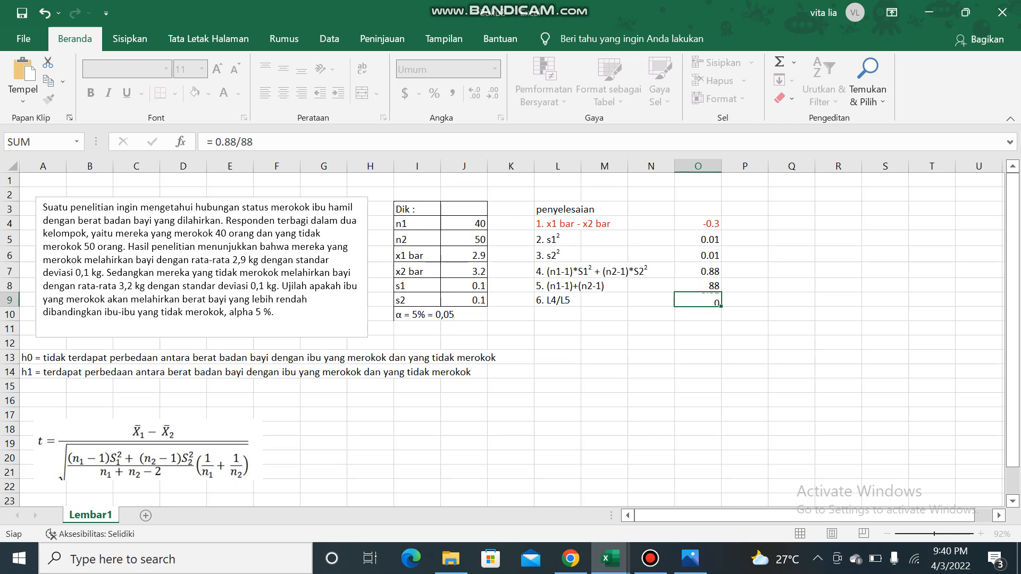
key(Return)
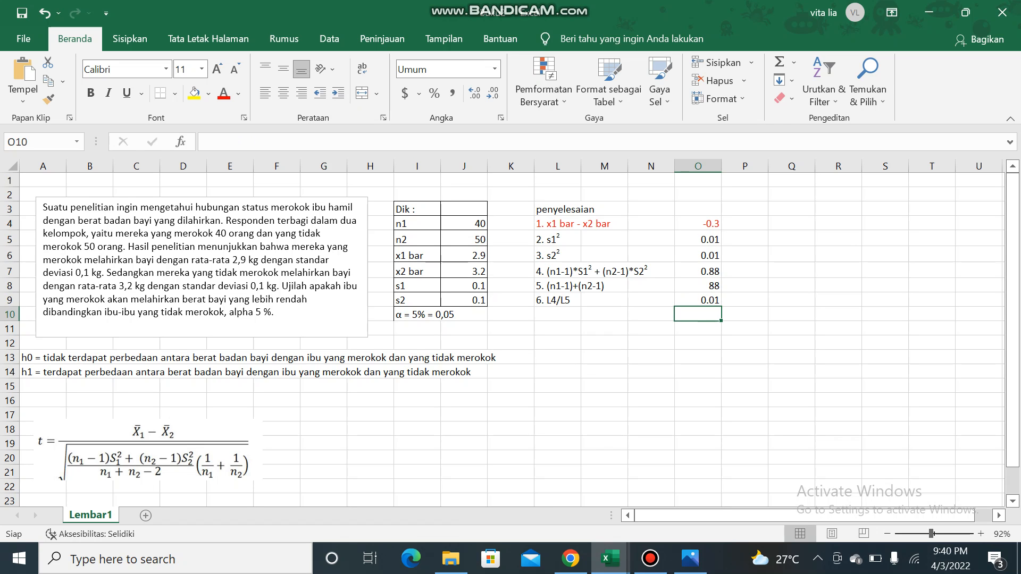
Color the text of the L4/L5 row, cells L9 to O9, red
drag(558, 301, 702, 301)
click(223, 95)
click(604, 329)
click(557, 314)
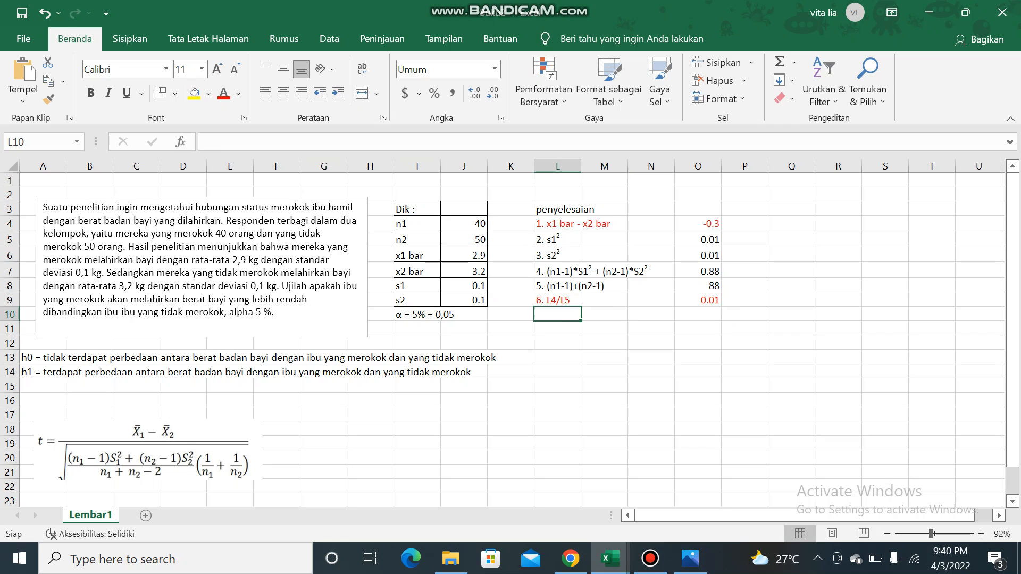
Enter the label "7. (1/n1)+(1/n2)" in cell L10 and calculate it in O10 with the formula =(1/40)+(1/50)
text(7.)
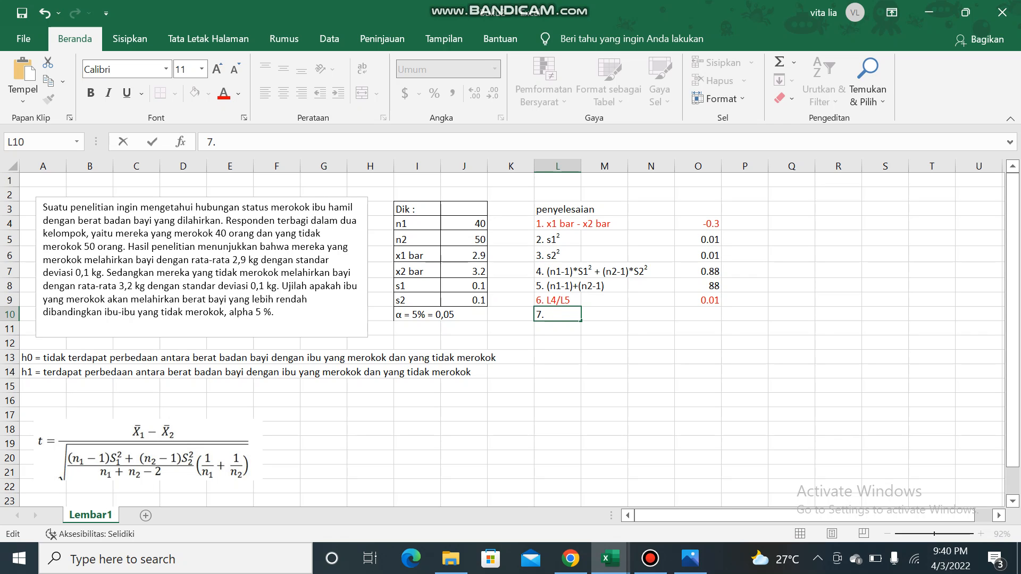
text((1/n1)+(1/n2))
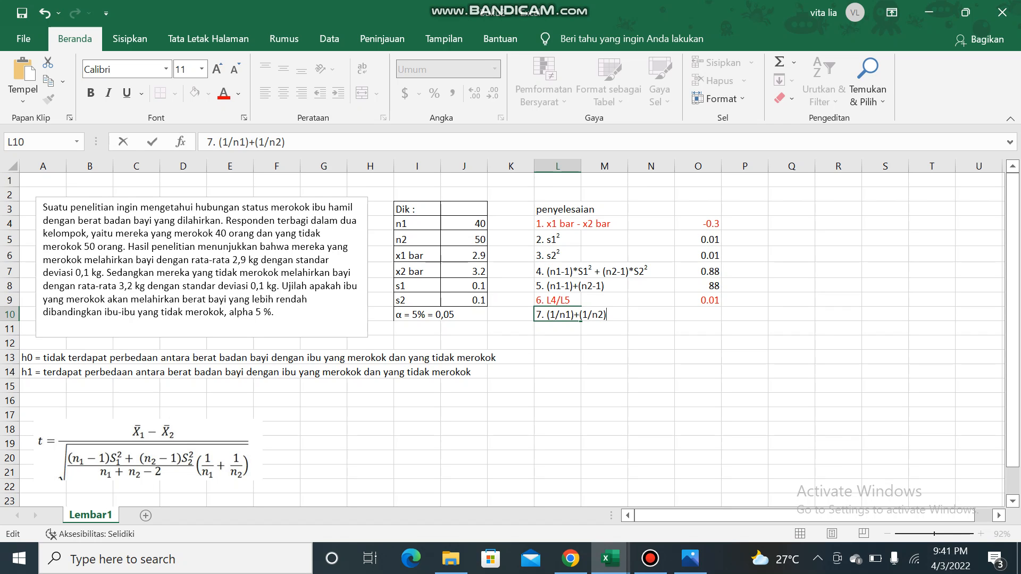
click(698, 314)
text(=)
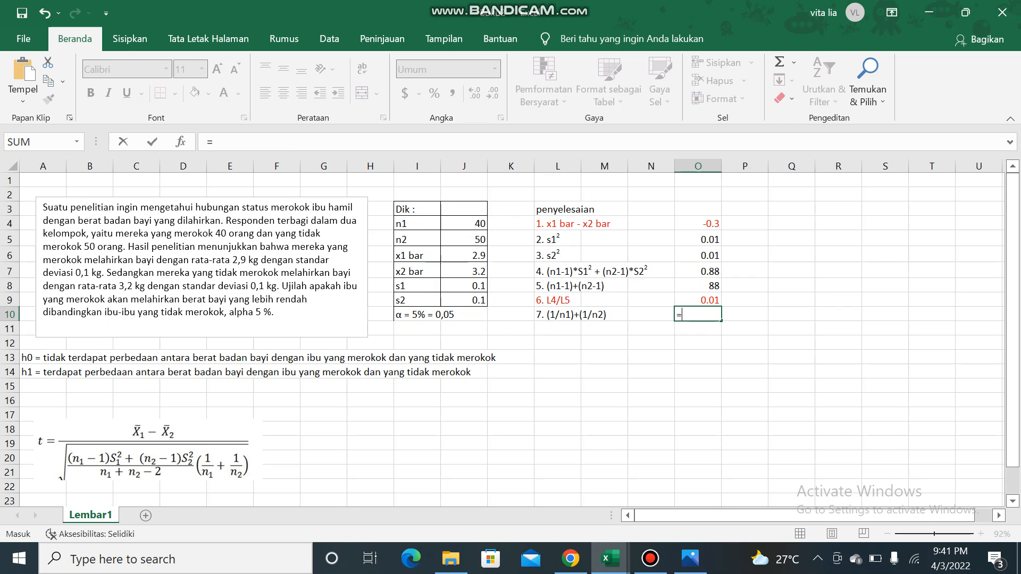
text((1/40)+)
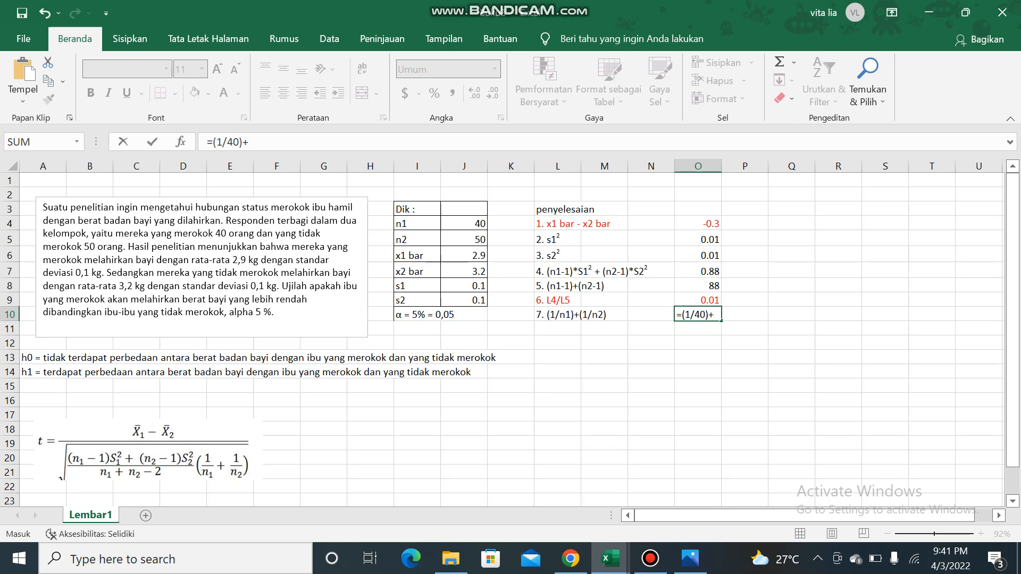
text((1/50))
key(Return)
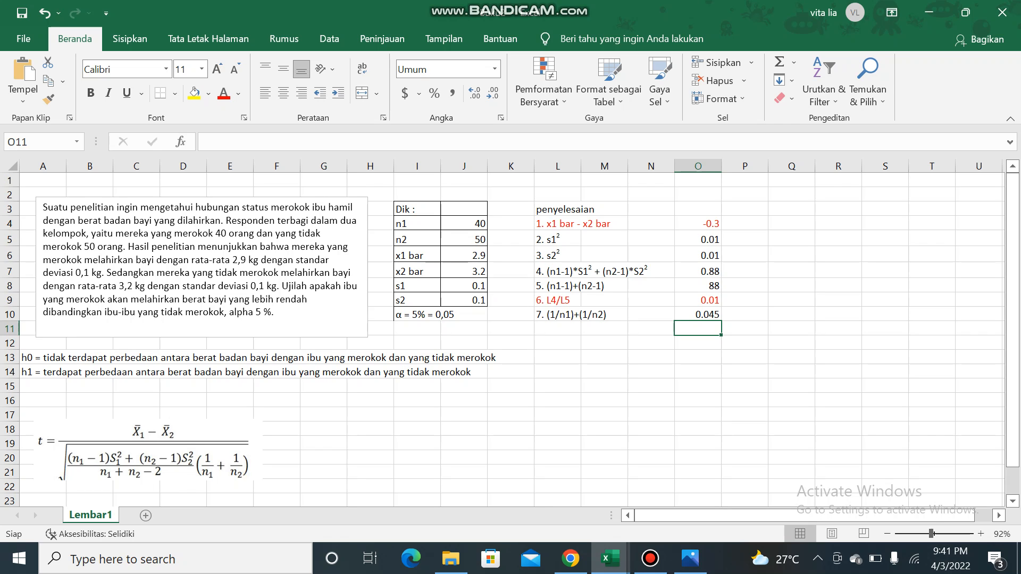
Enter the label "8. L6*L7" in cell L11 for multiplying results 6 and 7
double_click(557, 329)
text(8.)
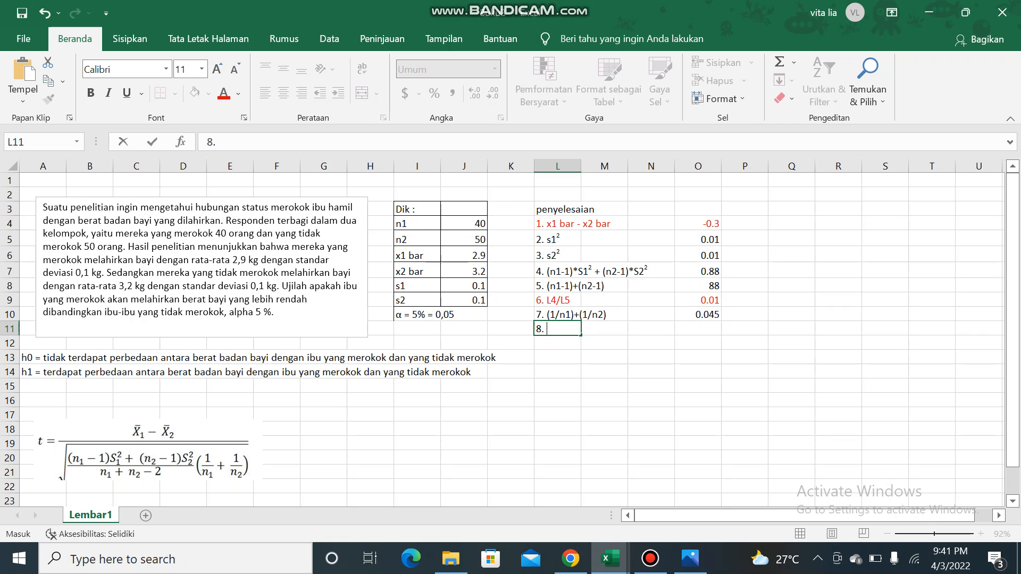
text(L6*L7)
Calculate the product of results 6 and 7 in cell O11 with the formula =0.01*0.045
click(698, 328)
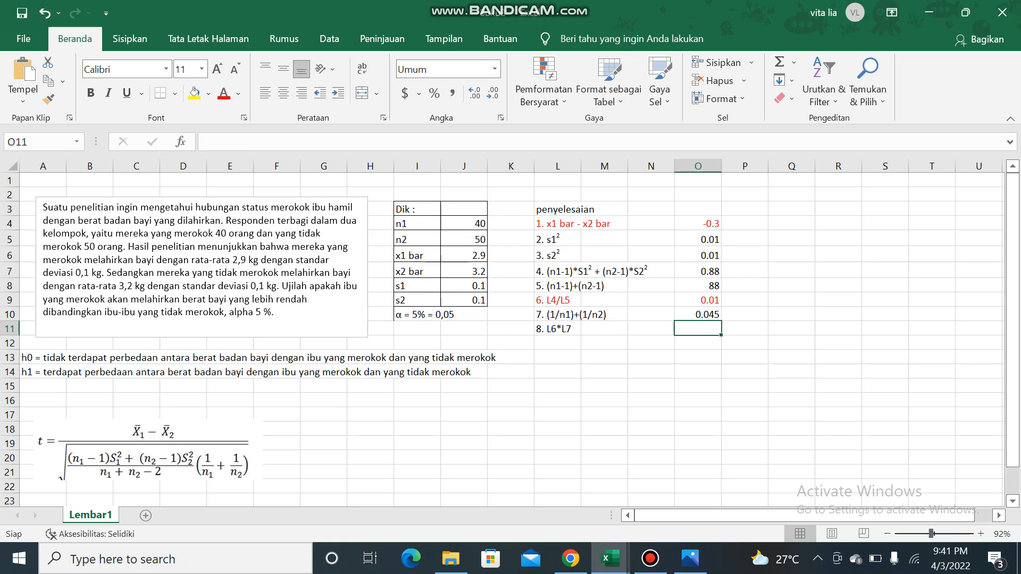
text(=)
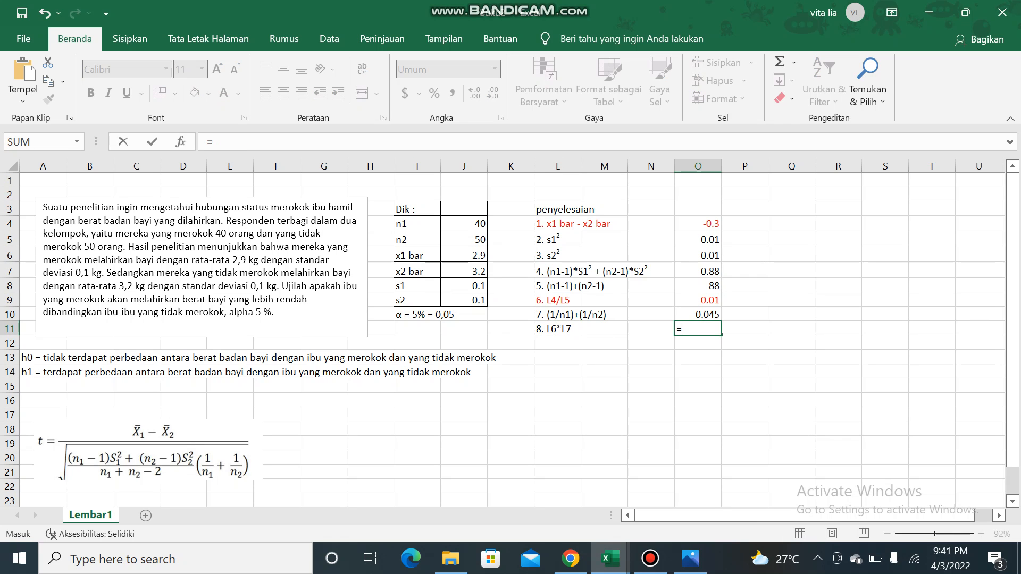
text(0.01*)
text(0.0)
text(45)
key(Return)
click(697, 386)
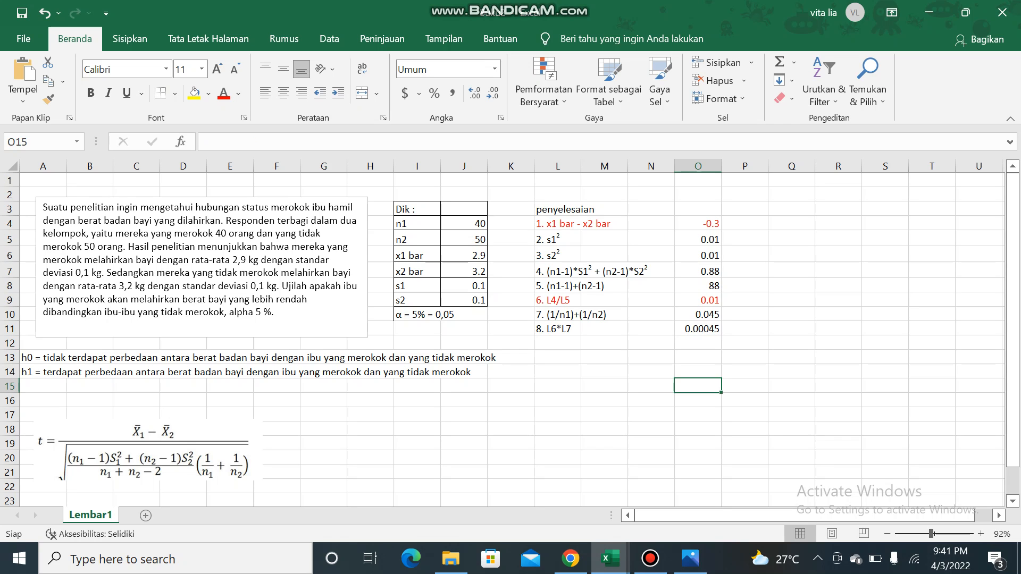
Enter the label "9. Kuadrat dari langkah 8" in cell L12
click(557, 343)
text(9. )
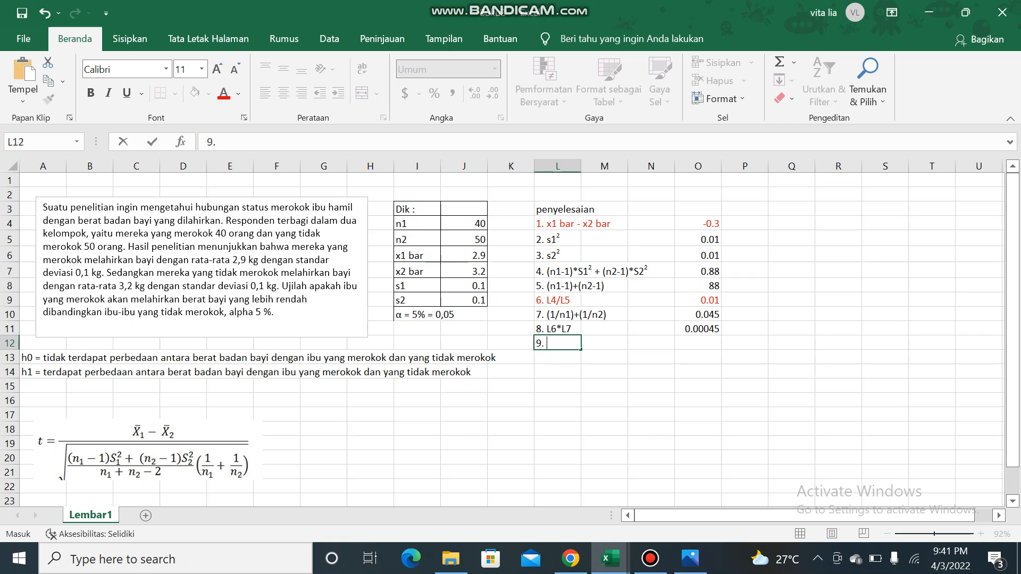
text(Kuadrat dri)
key(BackSpace)
key(BackSpace)
key(BackSpace)
text(ari langkah 8)
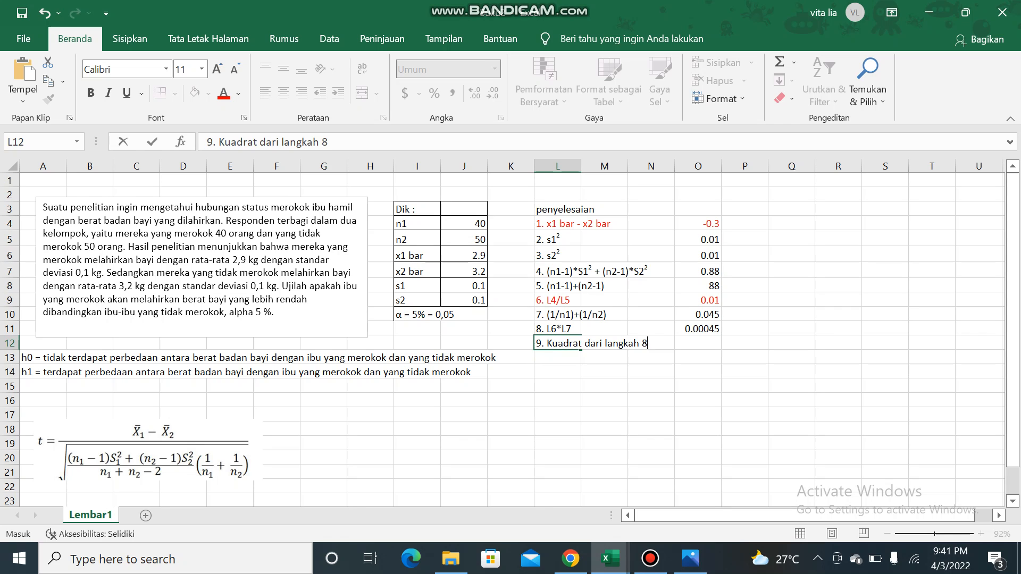
Calculate the square root of result 8 in cell O12 with the formula =SQRT(O11)
double_click(697, 343)
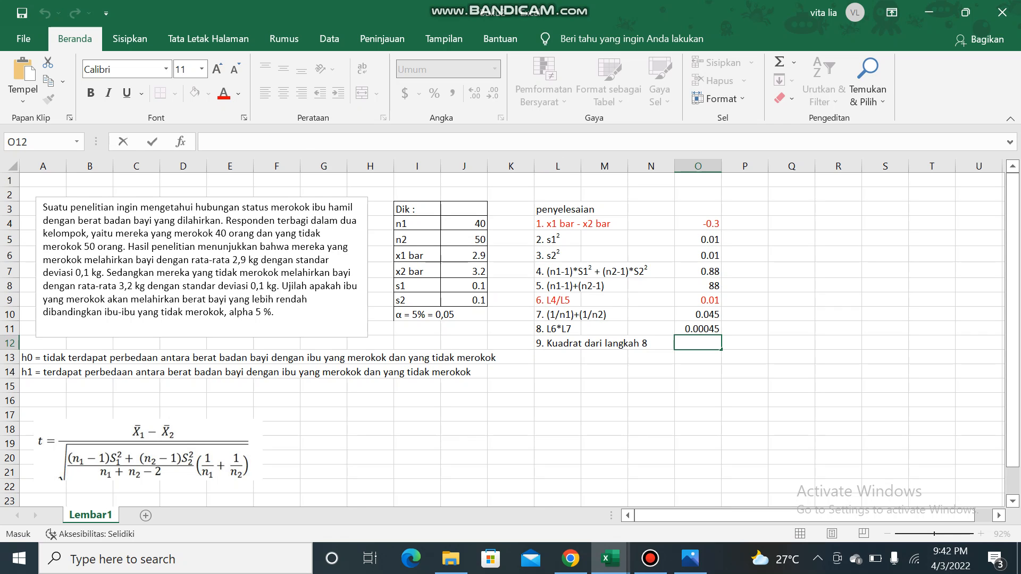
text(=sqrt)
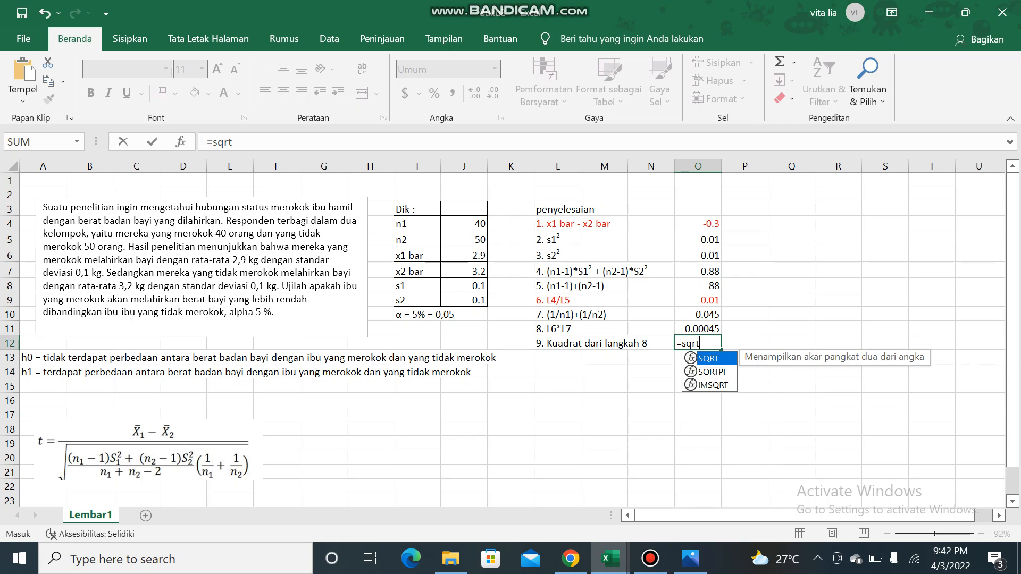
text(()
click(698, 329)
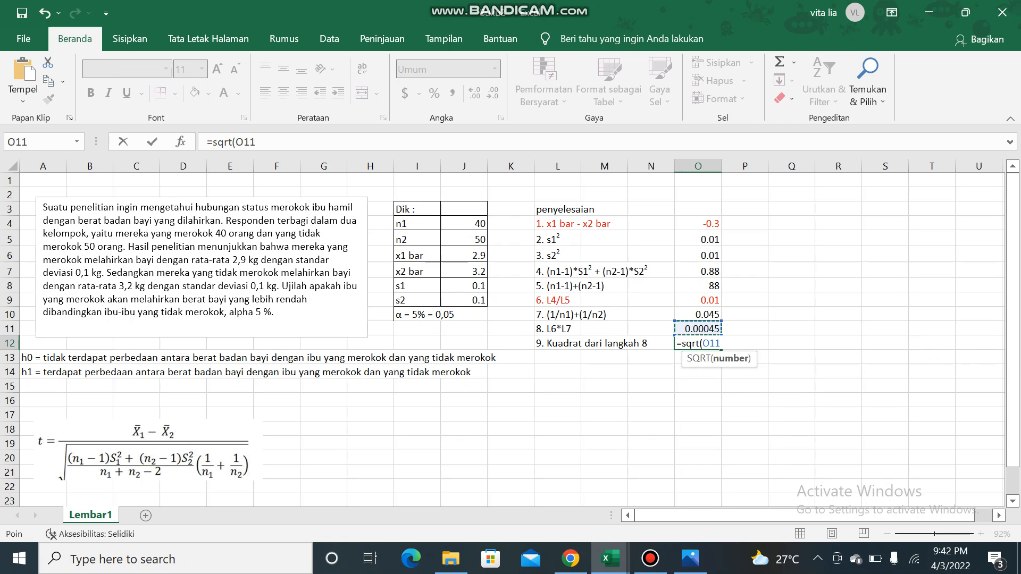
text())
key(Return)
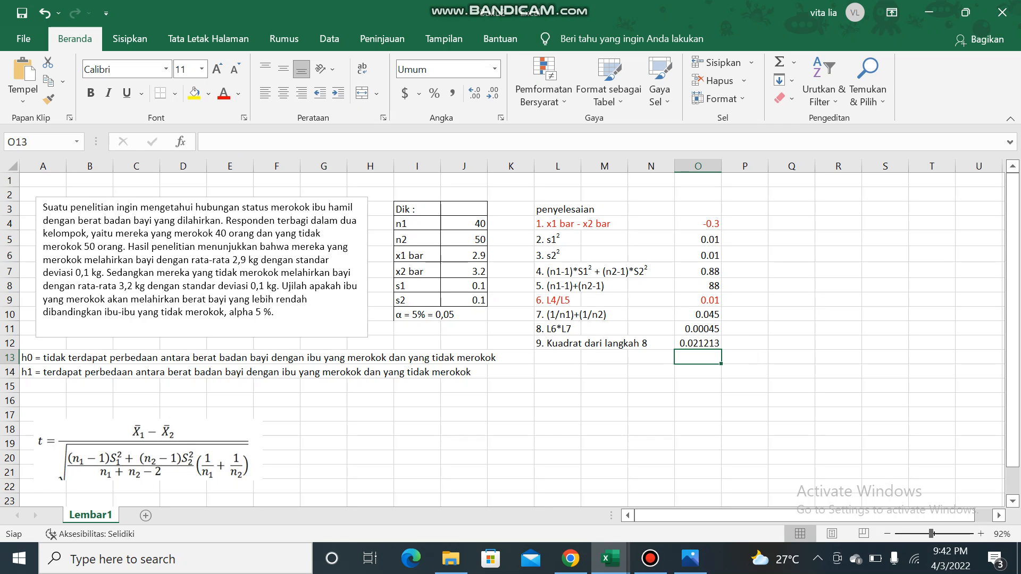
click(698, 400)
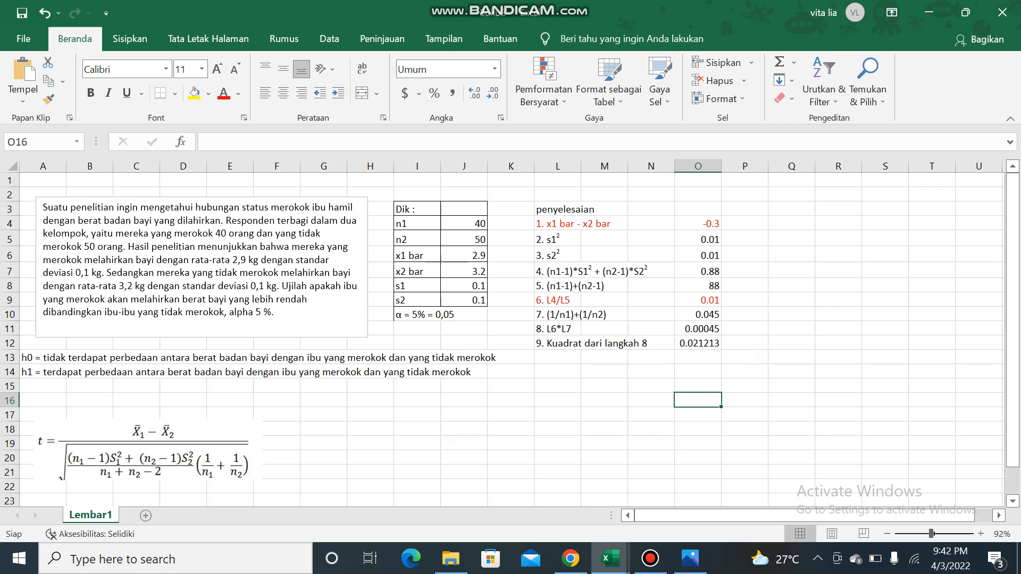
Enter the label "t -> L1/L9" in cell L15 for the t statistic
click(557, 386)
text(t)
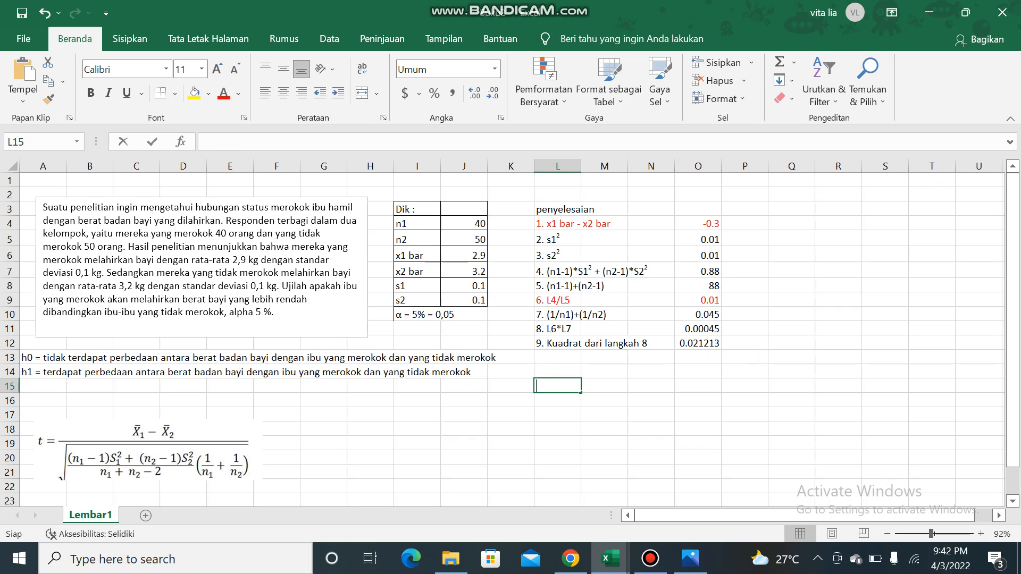
text( ->)
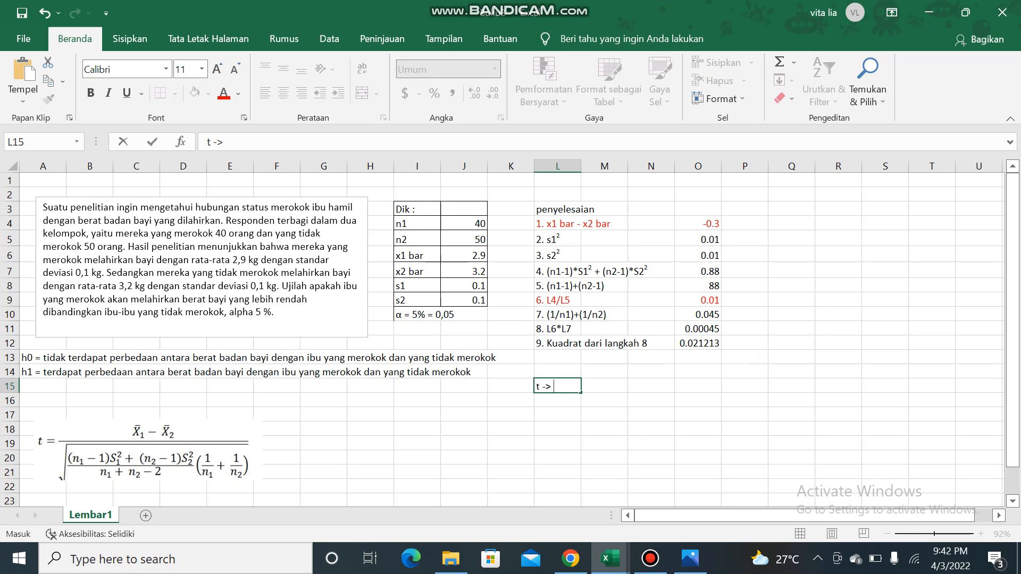
text(L1/L9)
Calculate the t statistic in cell O15 by dividing result 1 by result 9 with the formula =O4/O12
click(698, 386)
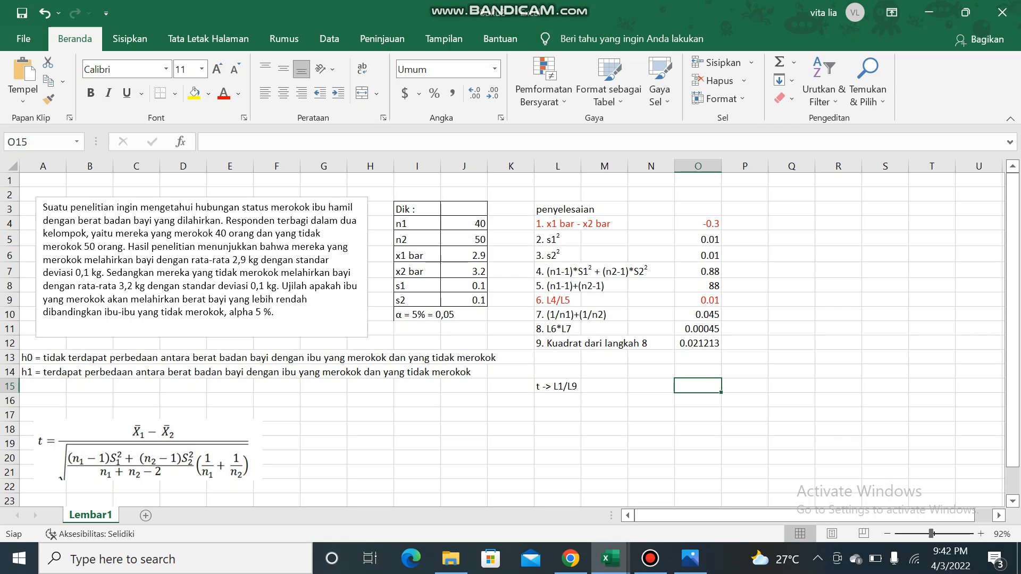
text(=)
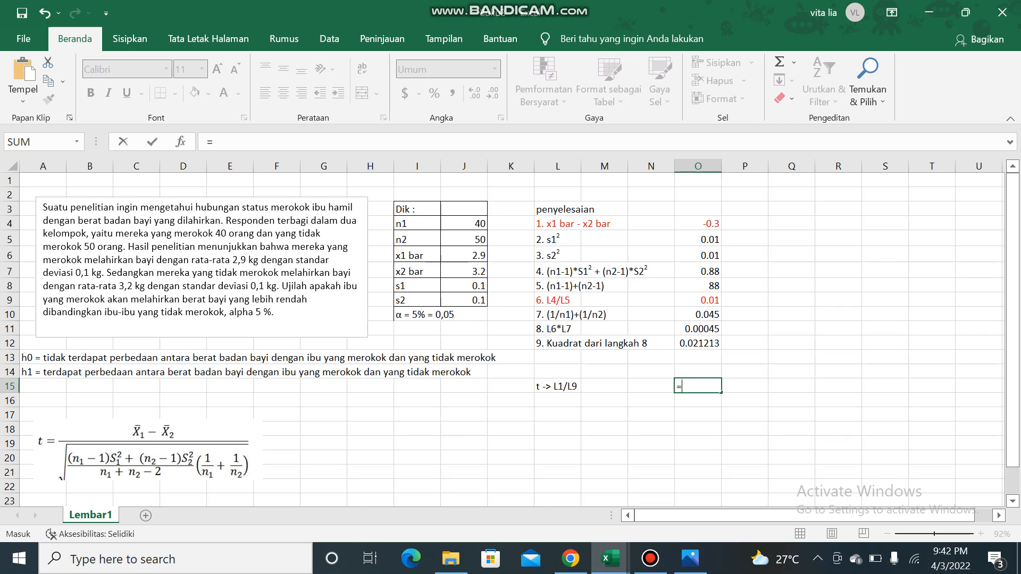
click(698, 223)
text(/)
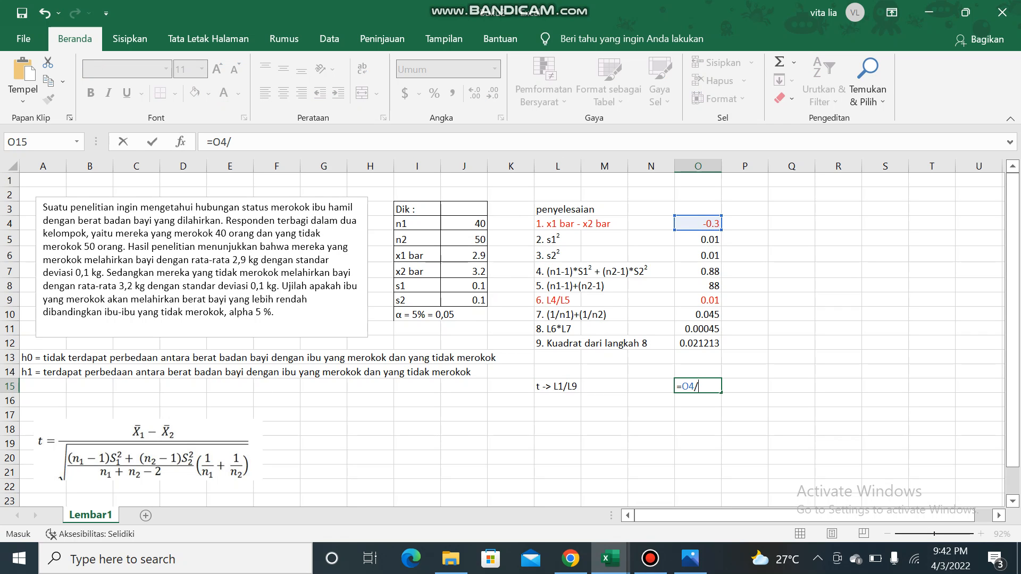
click(697, 343)
key(Return)
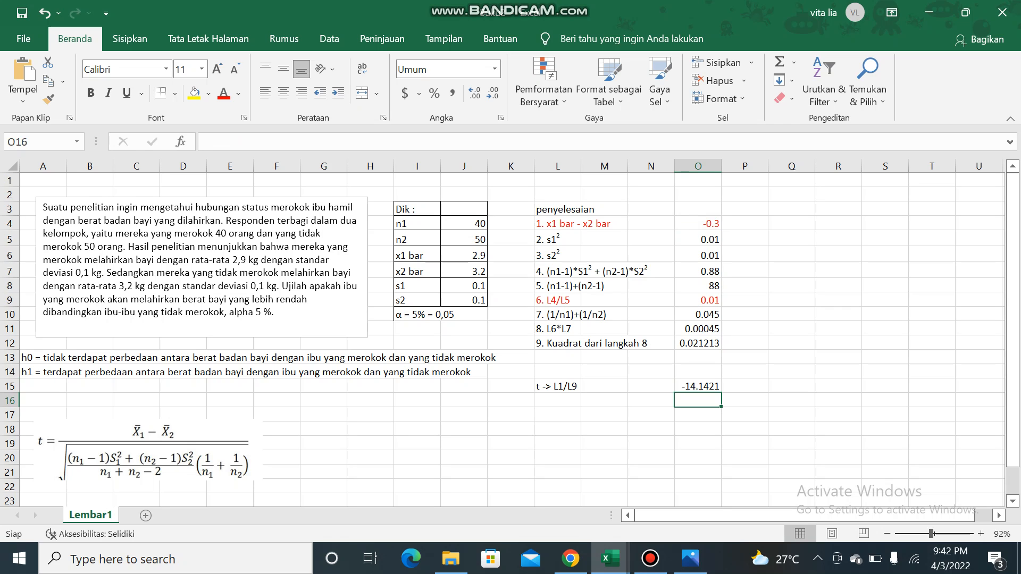
Add the note "(t hitung)" in cell P15 beside the calculated t statistic
click(558, 401)
click(744, 386)
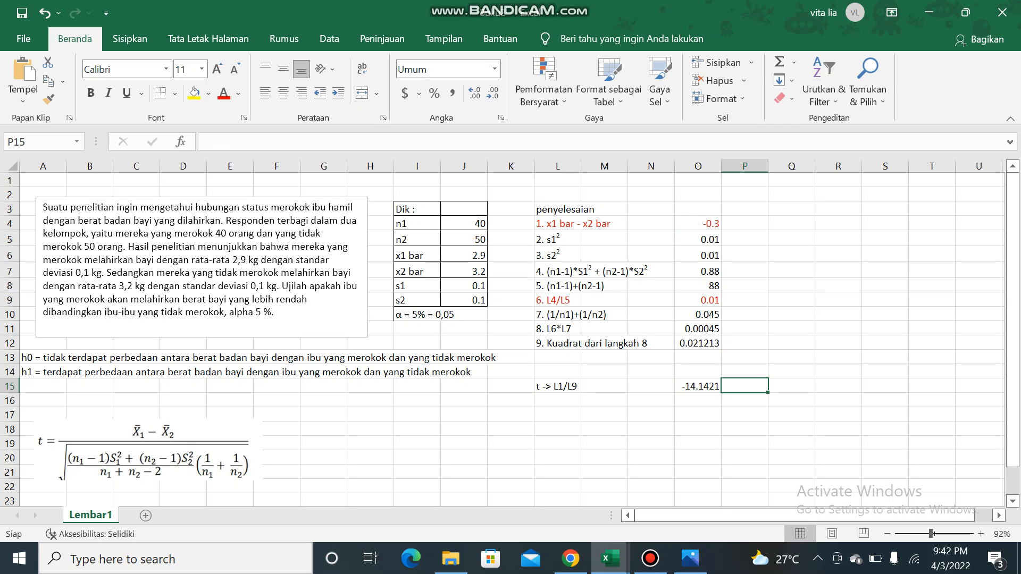
text((t)
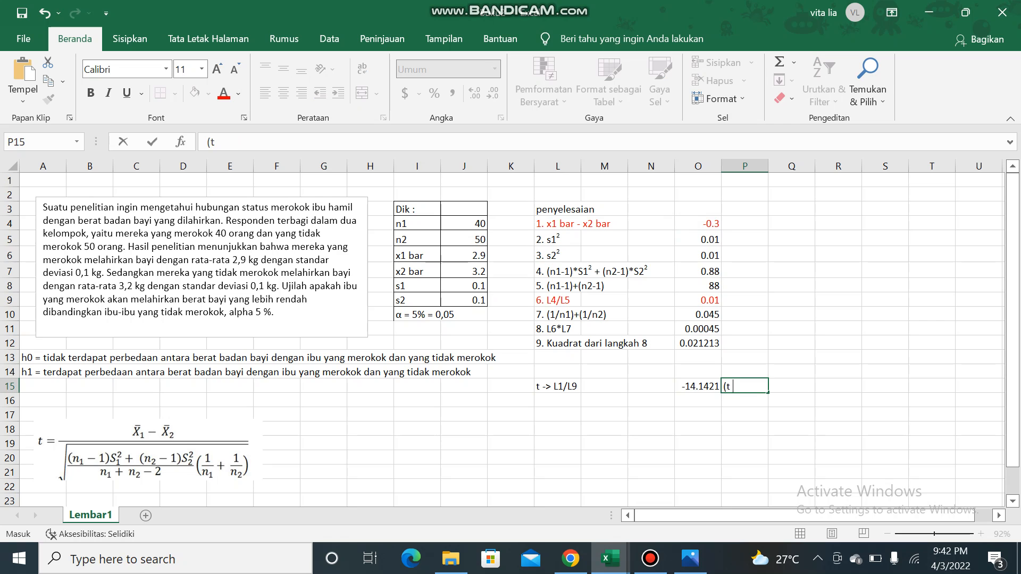
text( hitung))
Enter the label "t tabel" in cell L16 for the critical t value
click(558, 401)
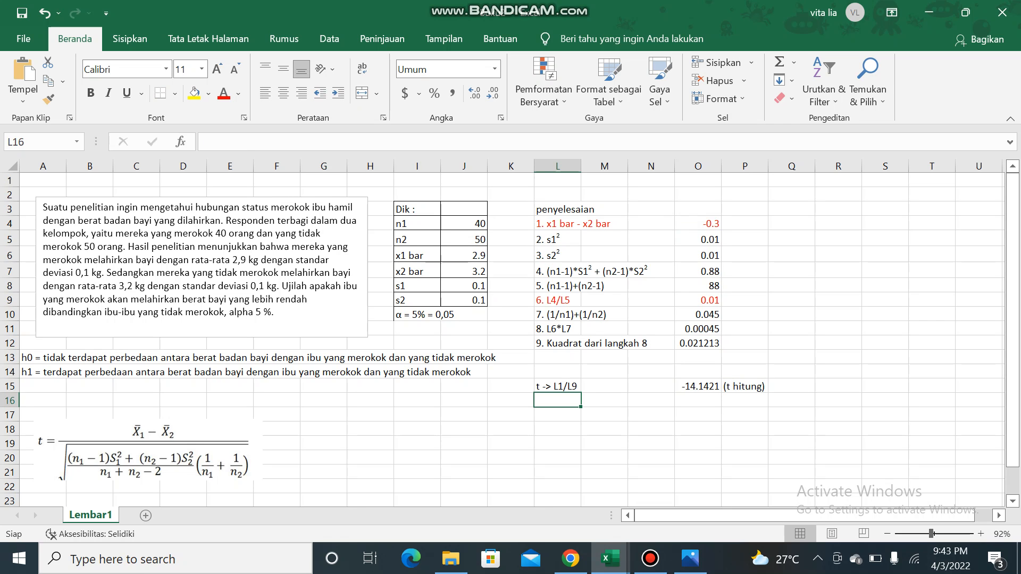
text(t)
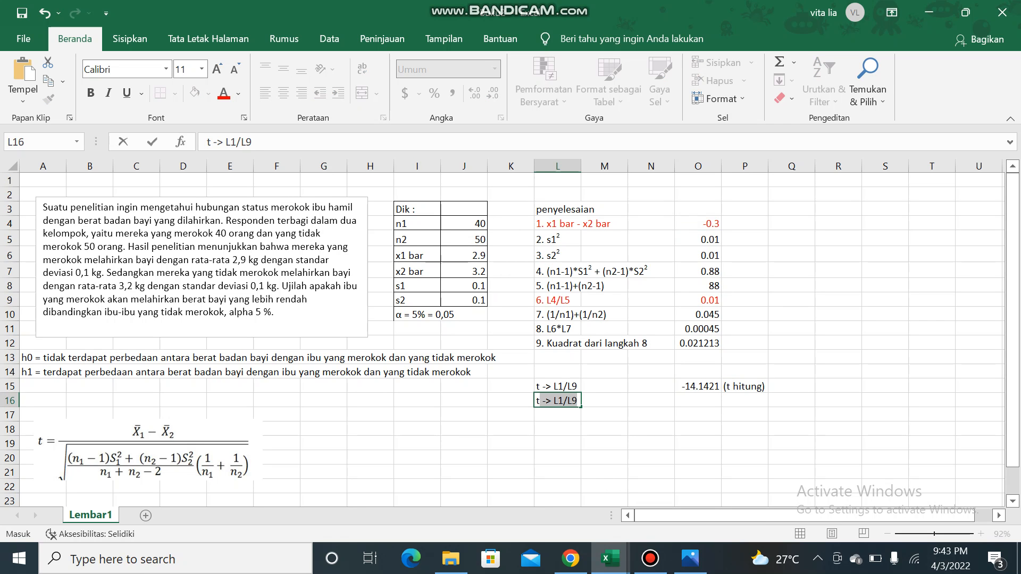
text( tabel)
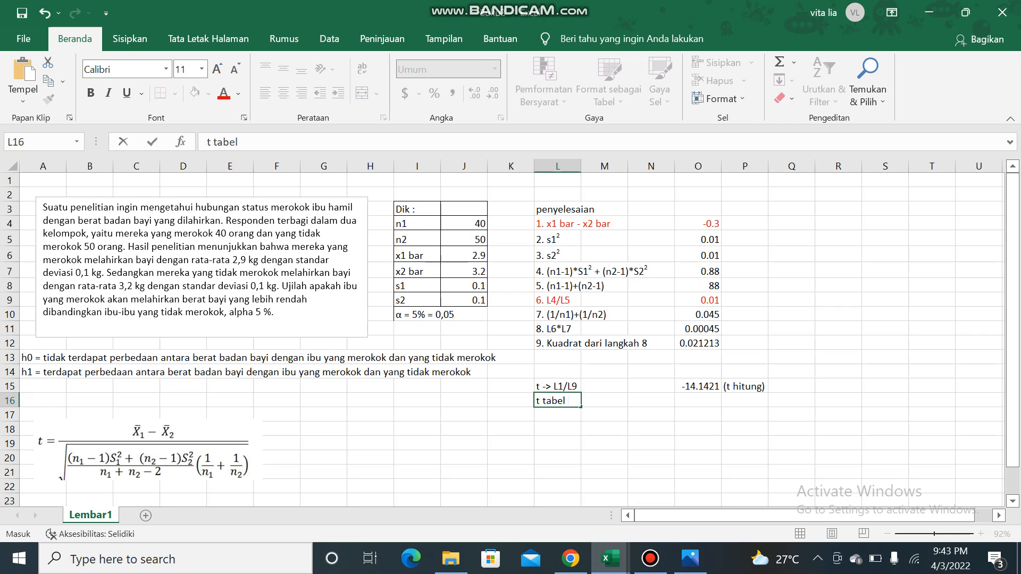
Switch to the TABEL Binomial workbook and look up the critical t value for DF 90 at alpha 0.05 in the Table-T sheet
double_click(697, 400)
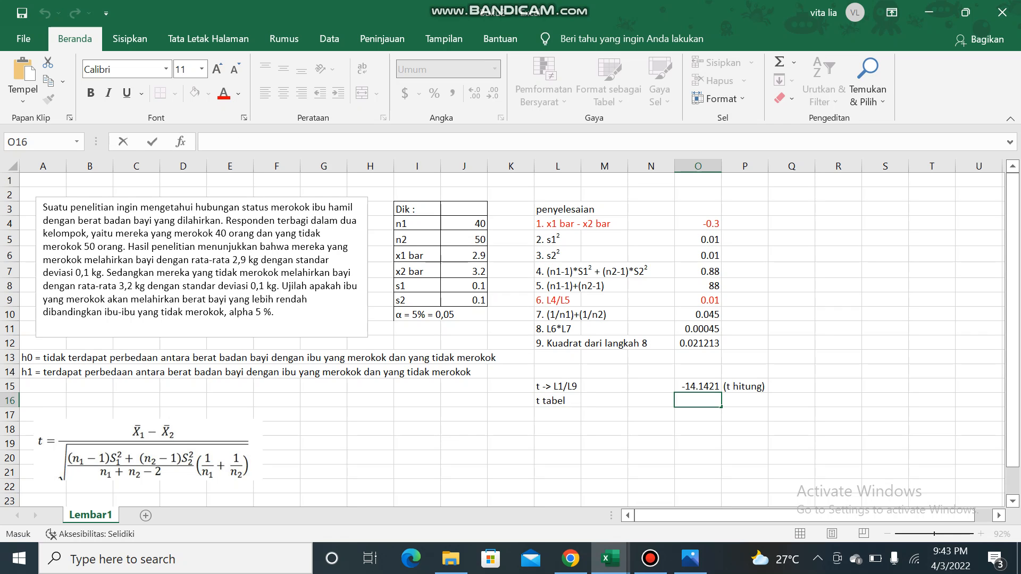
click(610, 558)
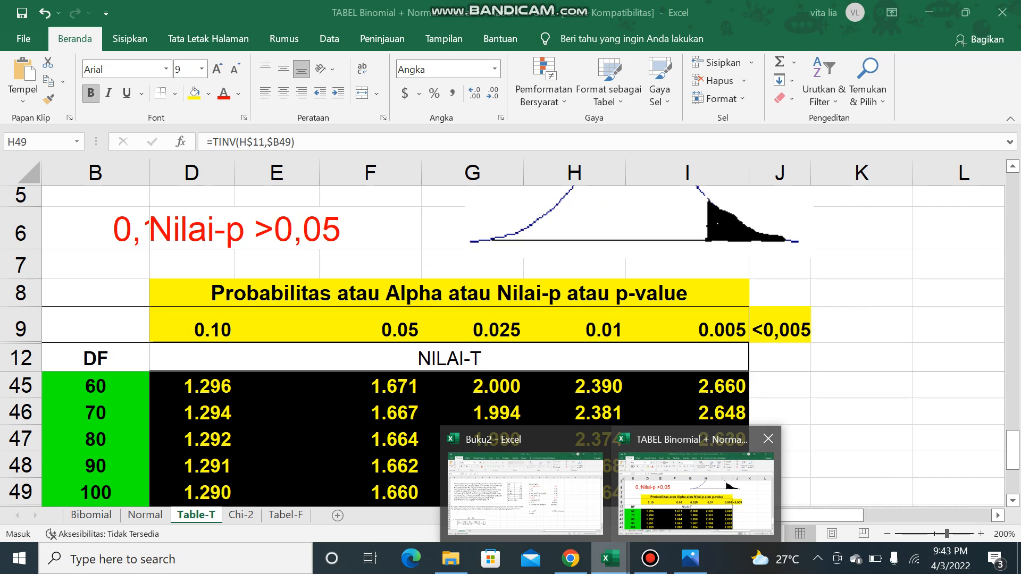
click(695, 492)
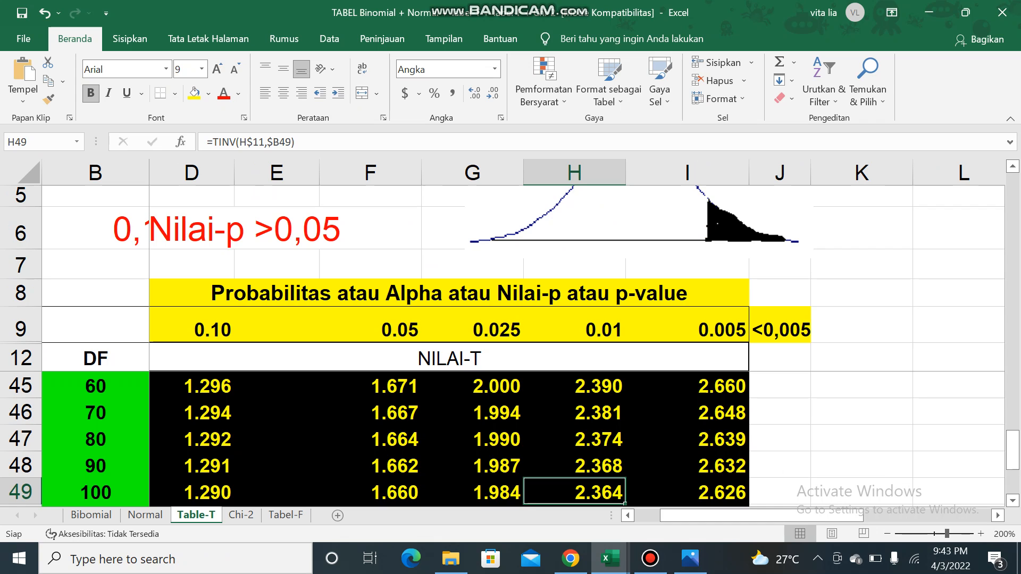
click(370, 466)
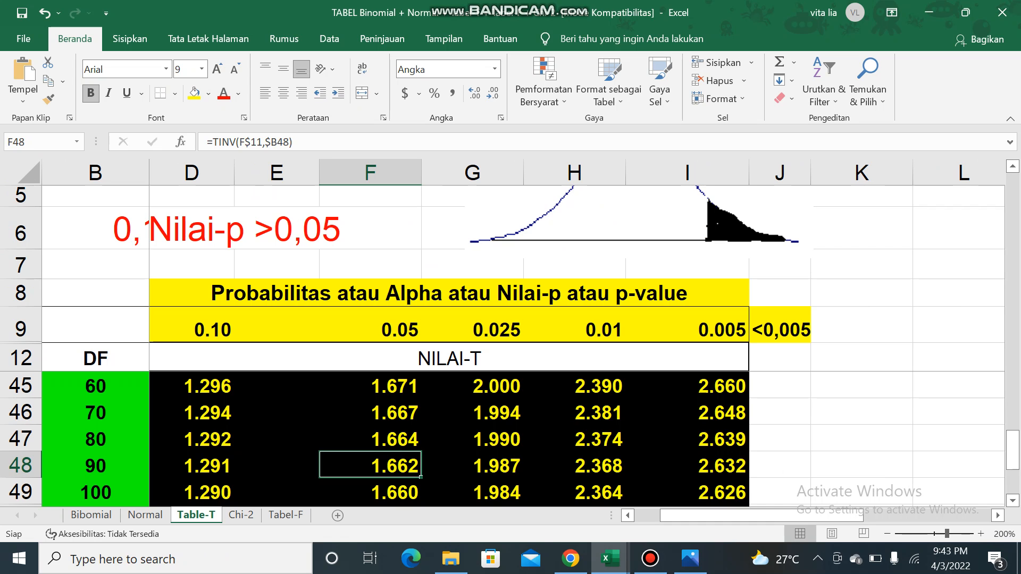
Return to the Buku2 workbook and enter the t table value 1,662 in cell O16
click(570, 558)
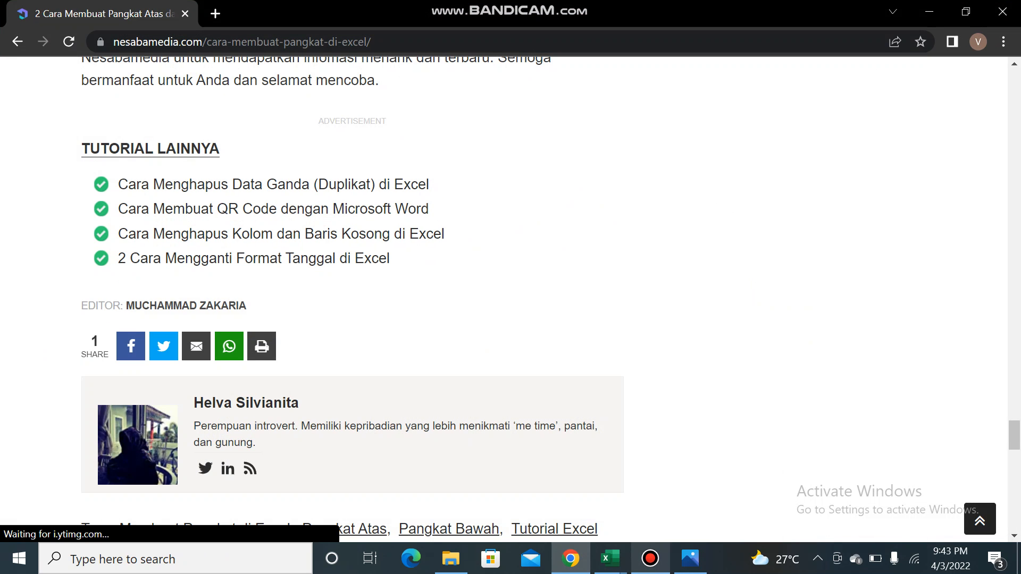
click(571, 558)
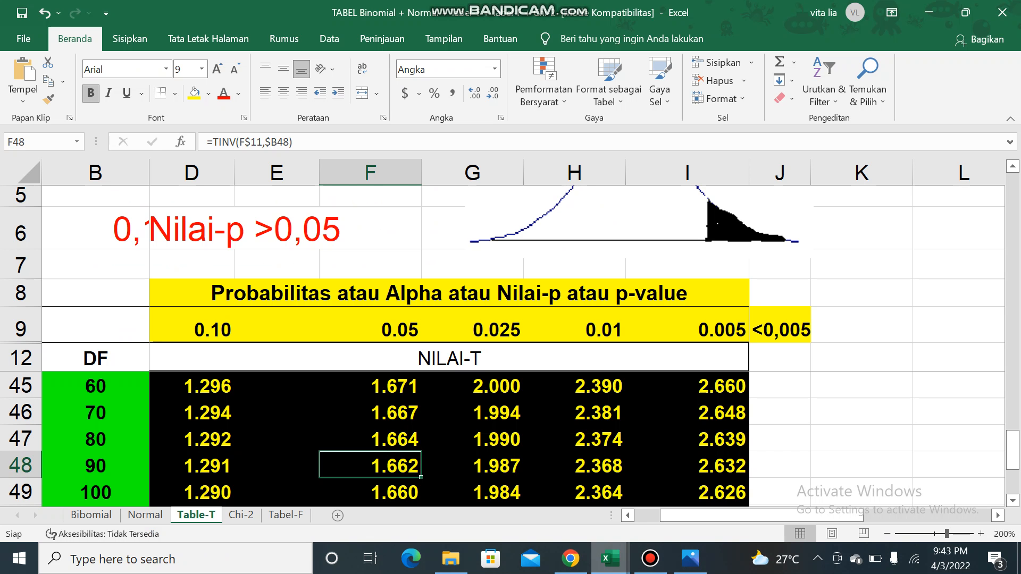
mouse_move(610, 559)
click(526, 484)
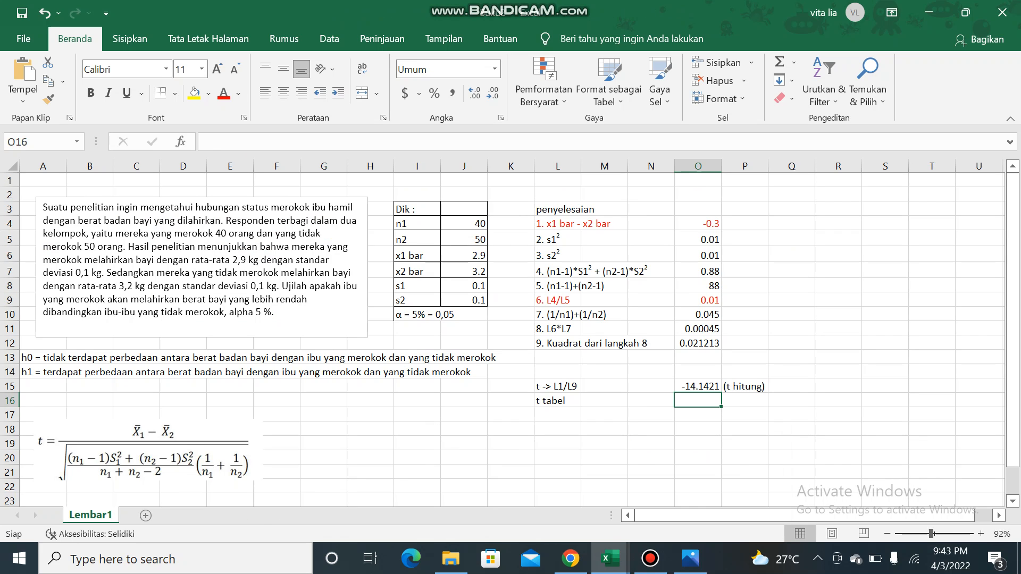
text(1,662)
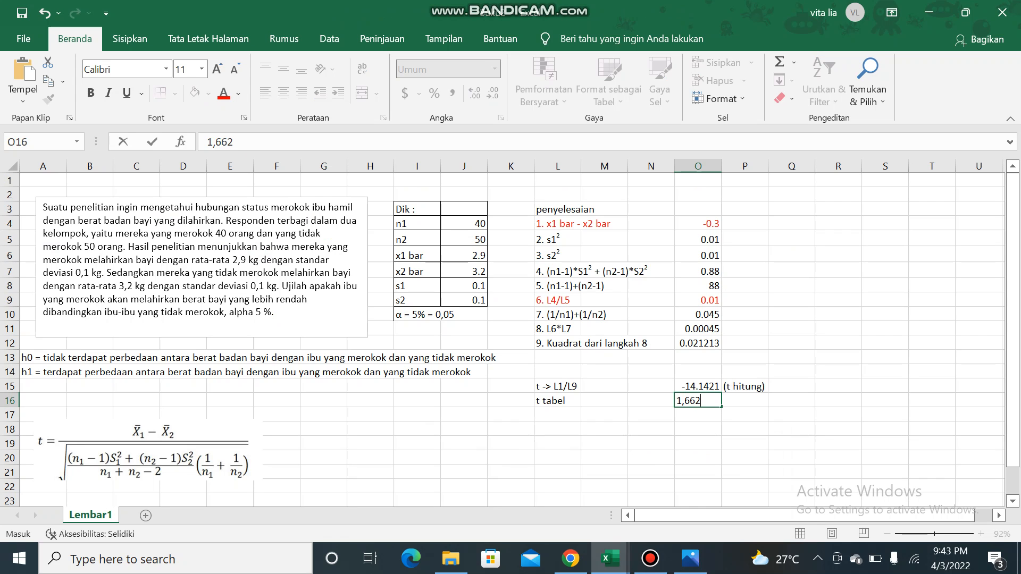
Enter the conclusion heading "kesimpulan :" in cell K19 below the t values
click(745, 443)
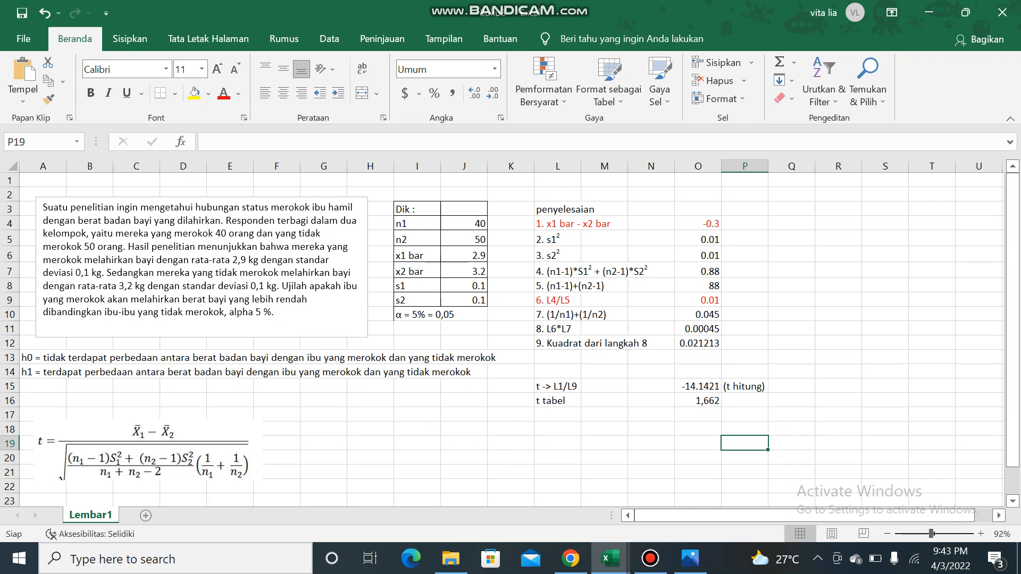
click(558, 458)
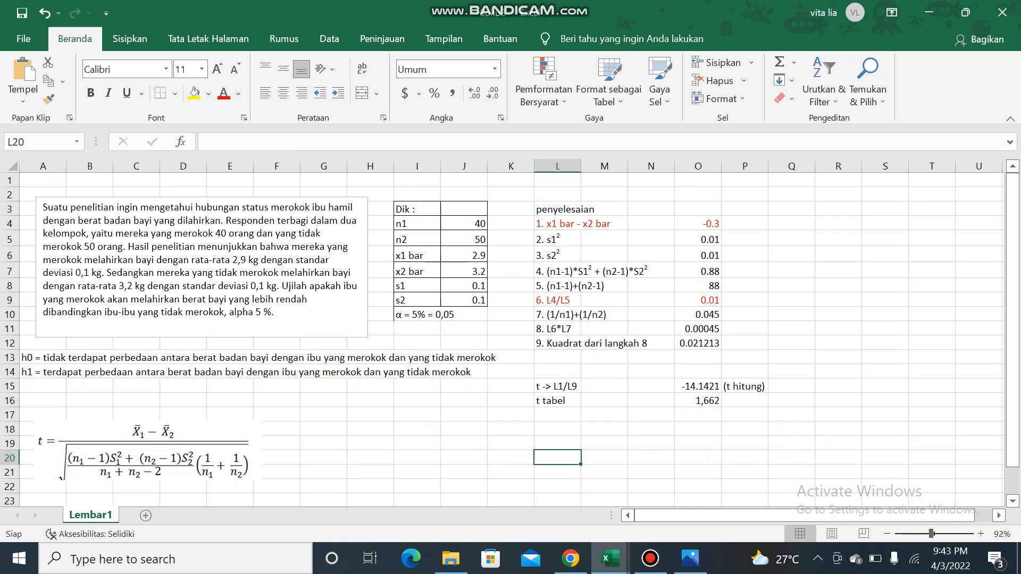
double_click(511, 444)
text(e)
key(BackSpace)
text(kesimpulan :)
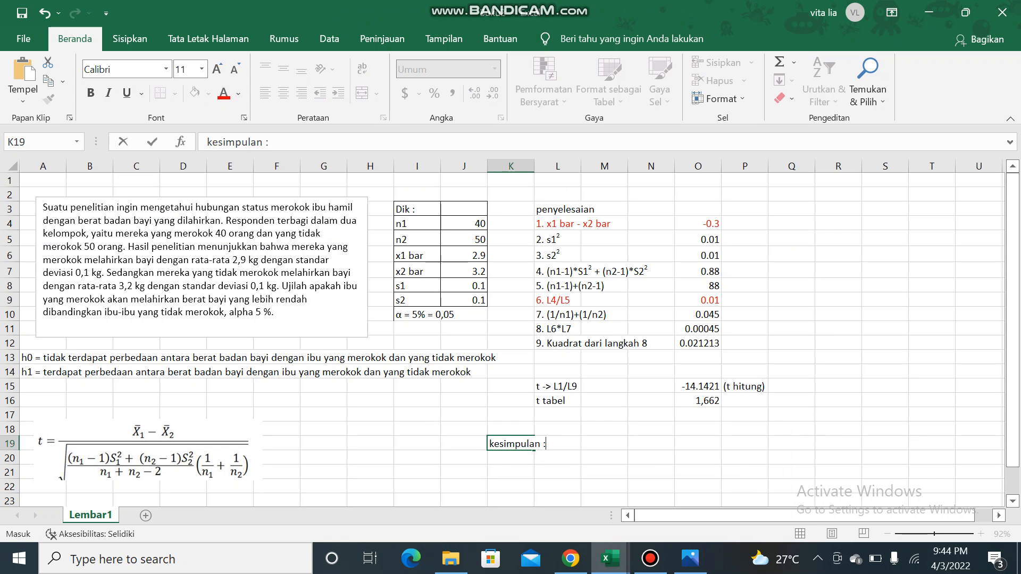
key(Return)
Enter the comparison "t hitung lebih kecil daripada t tabel (-14.1421 < 1,662)" in cell K20
text(t h)
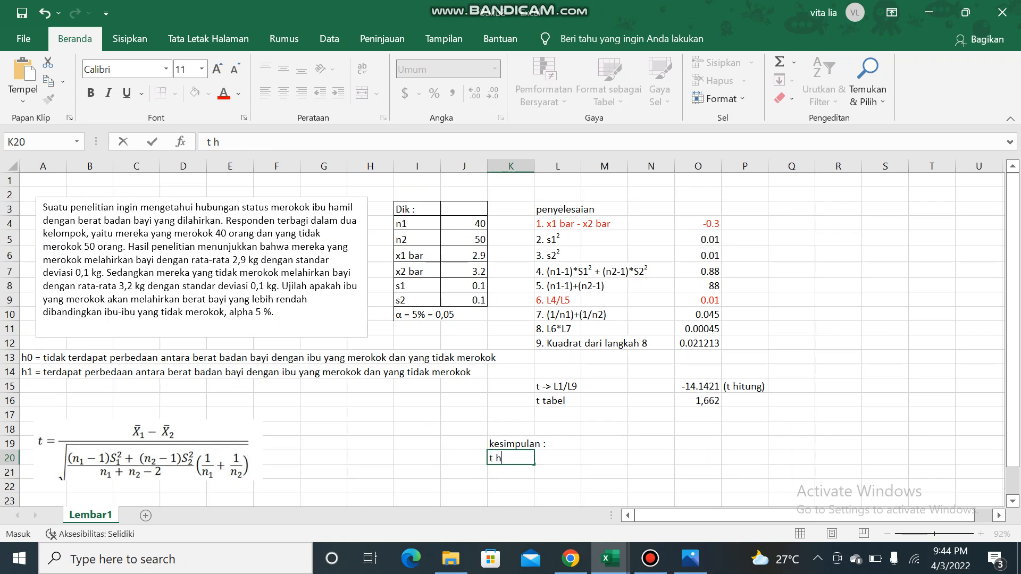
text(itung lebih kecil)
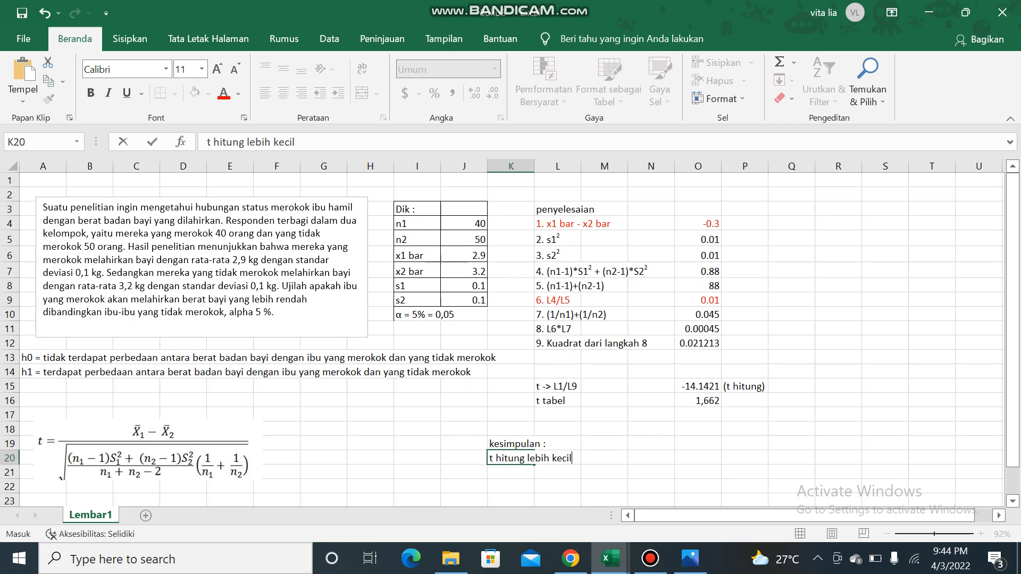
text( daripada t tabel)
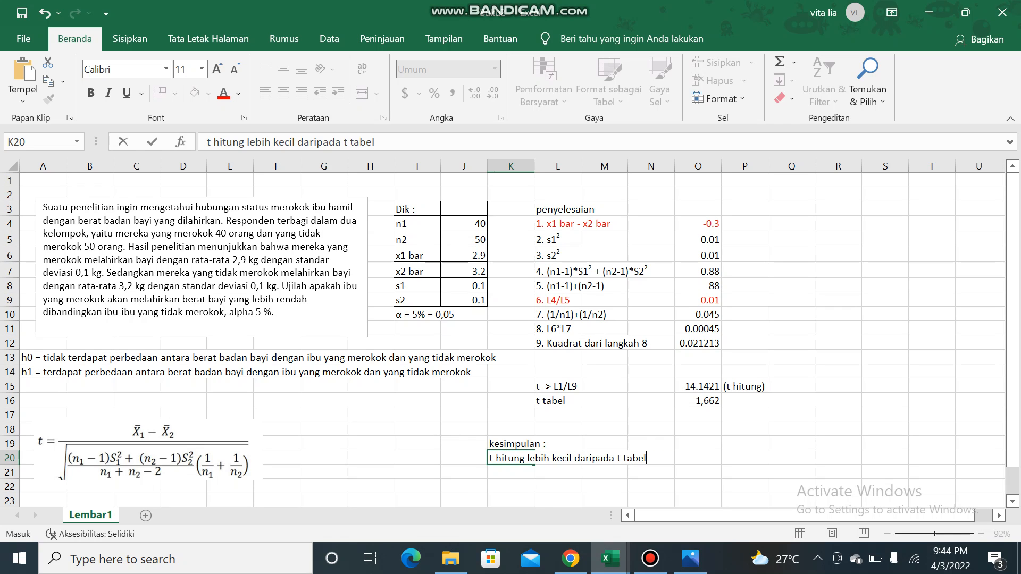
text( (-14.1421))
key(BackSpace)
text(< 1,662)
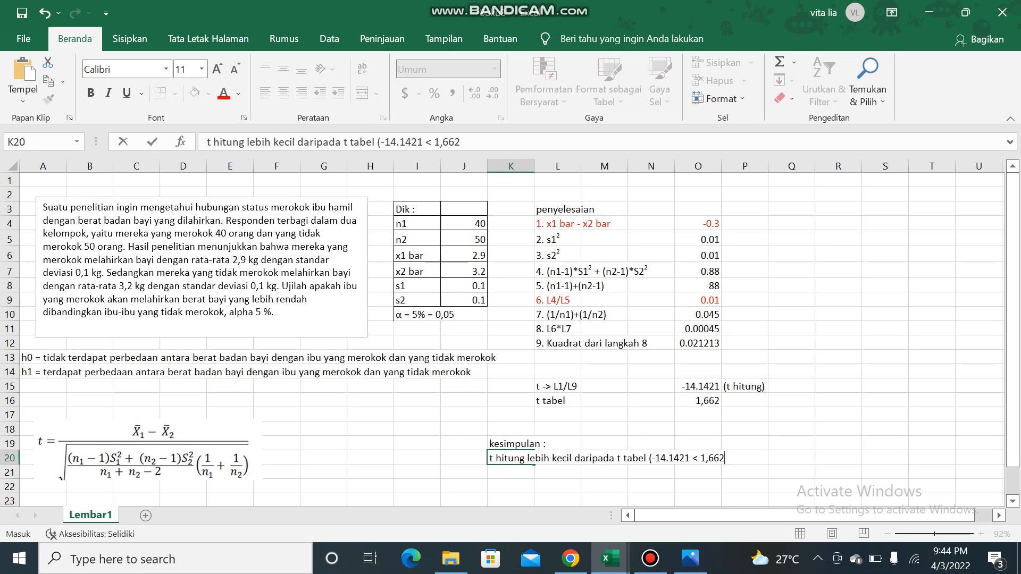
text())
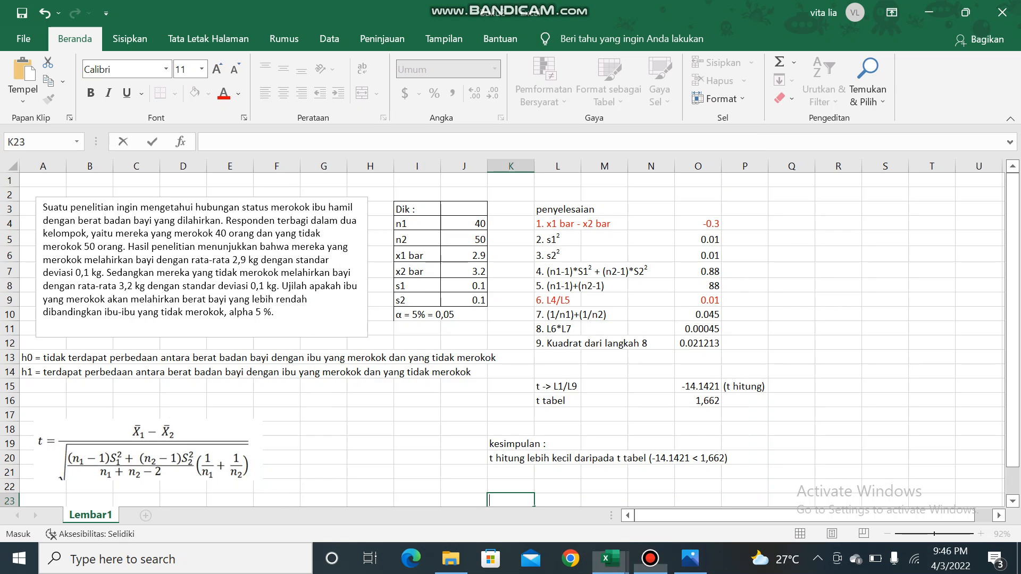
Enter the hypothesis decision "H0 ditolak" in cell K21 under the comparison
click(511, 472)
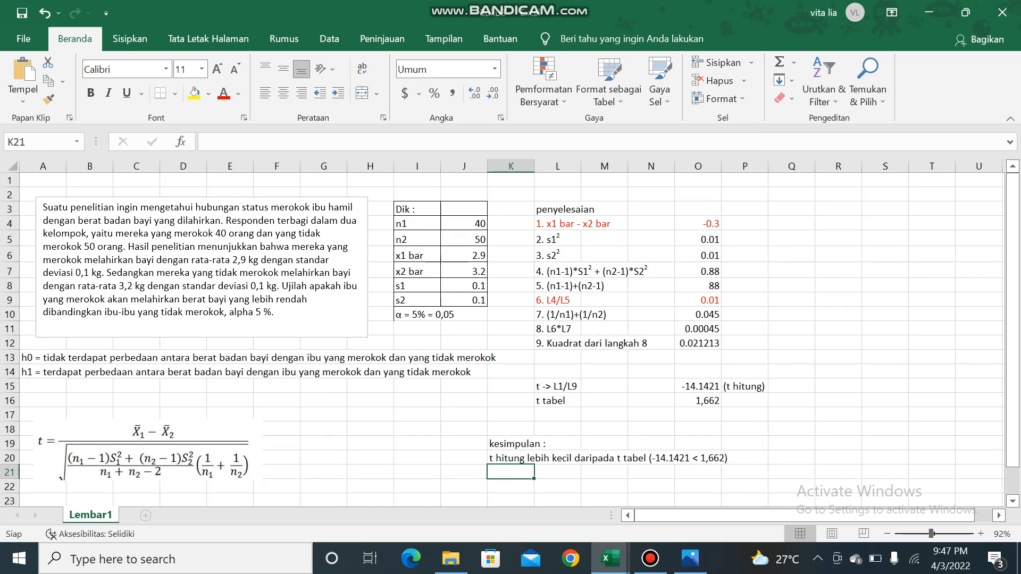
text(H0 ti)
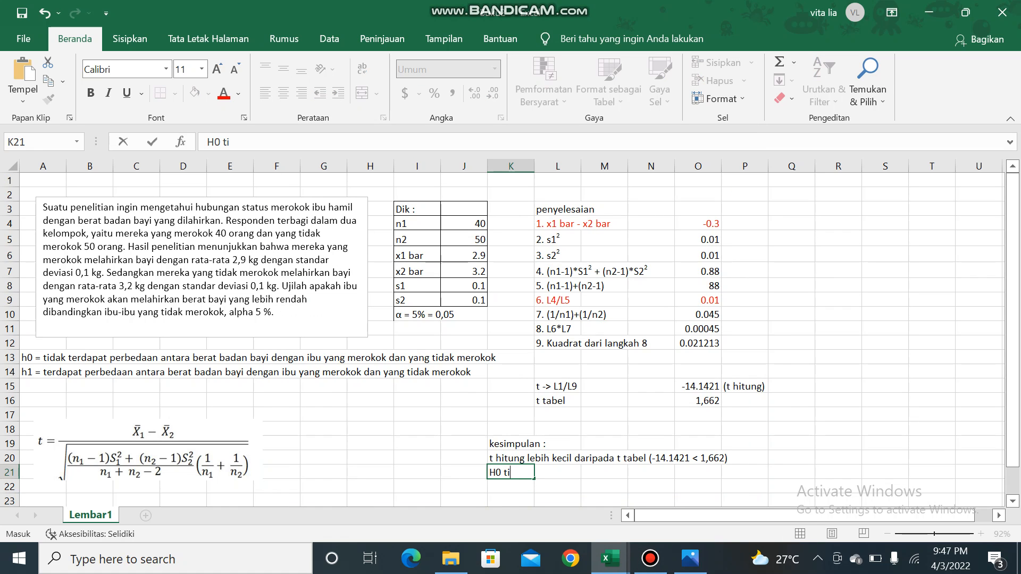
key(BackSpace)
key(BackSpace)
text(ditolak)
key(Return)
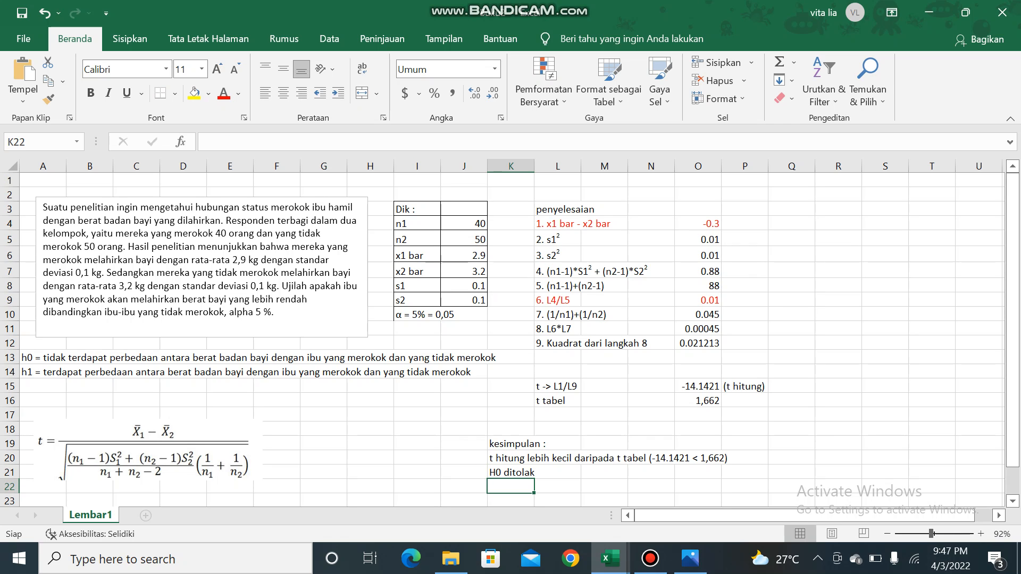
Write "Dapat disimpulkan bahwa terdapat perbedaan antara berat badan bayi dengan ibu yang merokok" in K22 and "dan yang tidak merokok." in K23
text(Dapa)
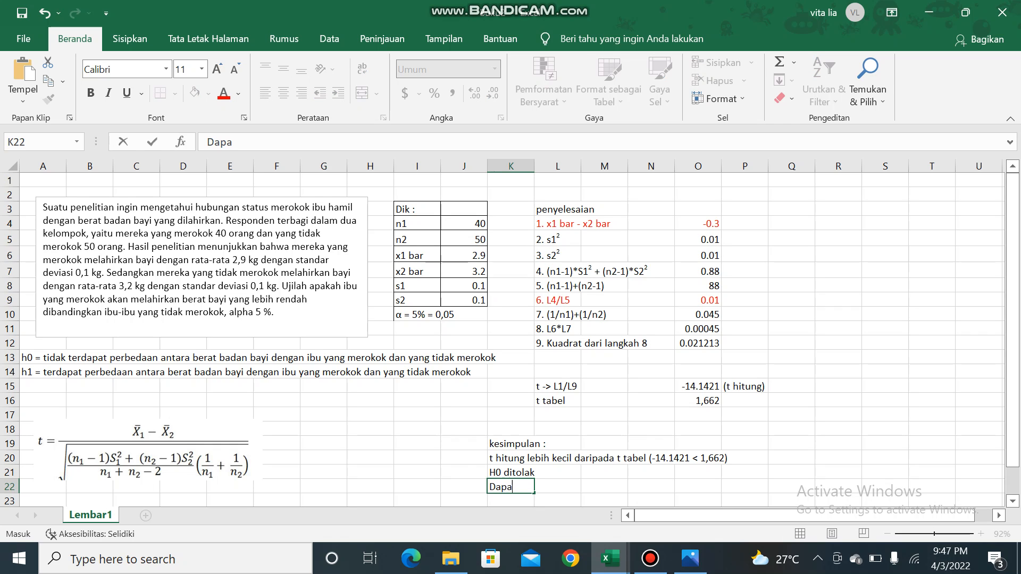
text(t disimpulkan )
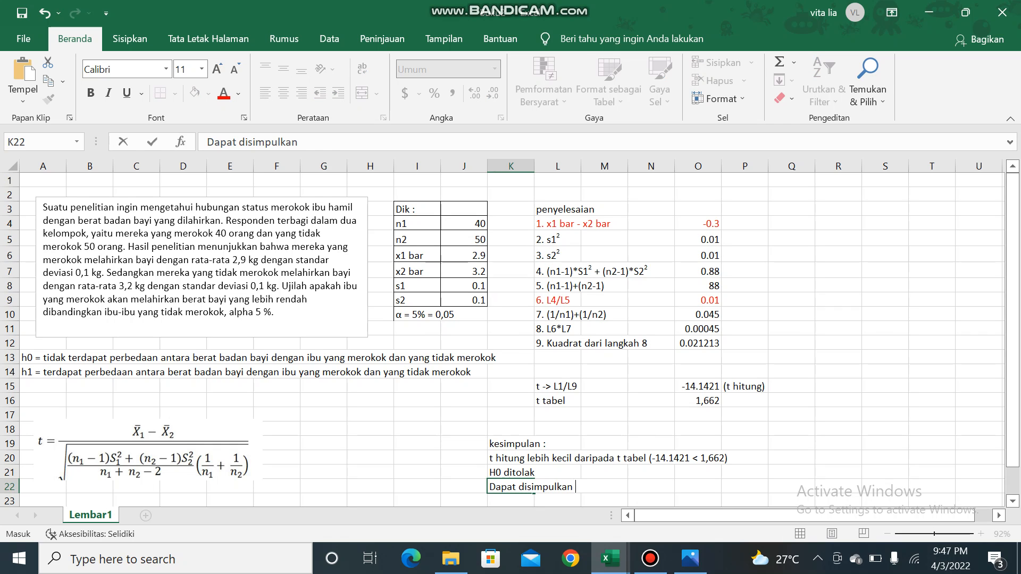
text(bahwa terdap)
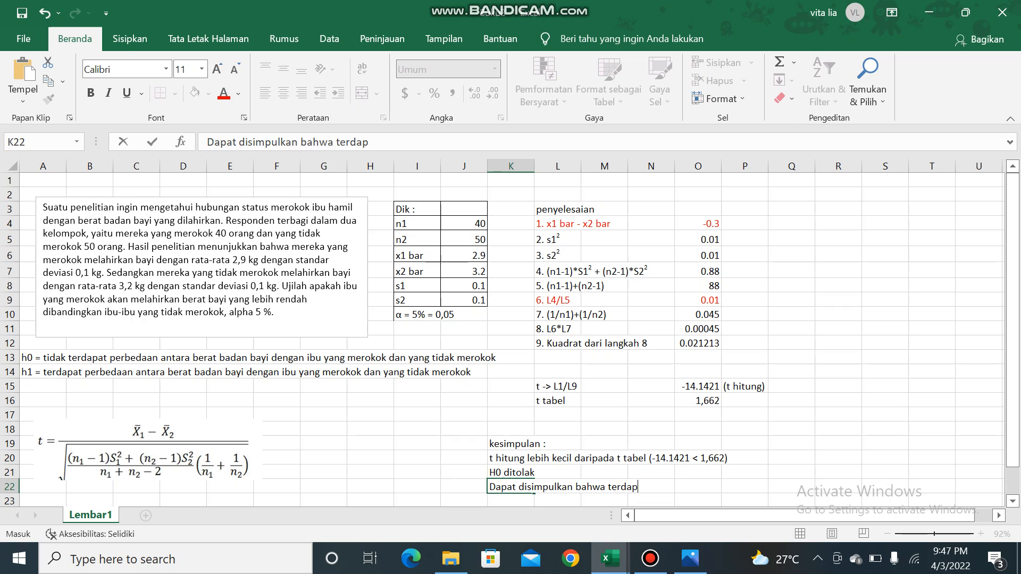
text(at perbedaan )
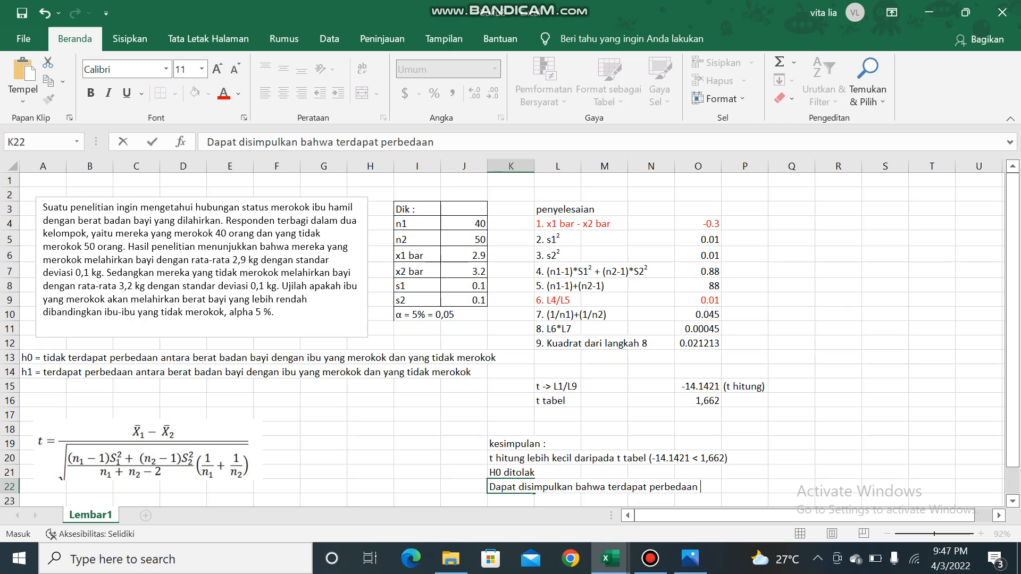
text(antara berat badan)
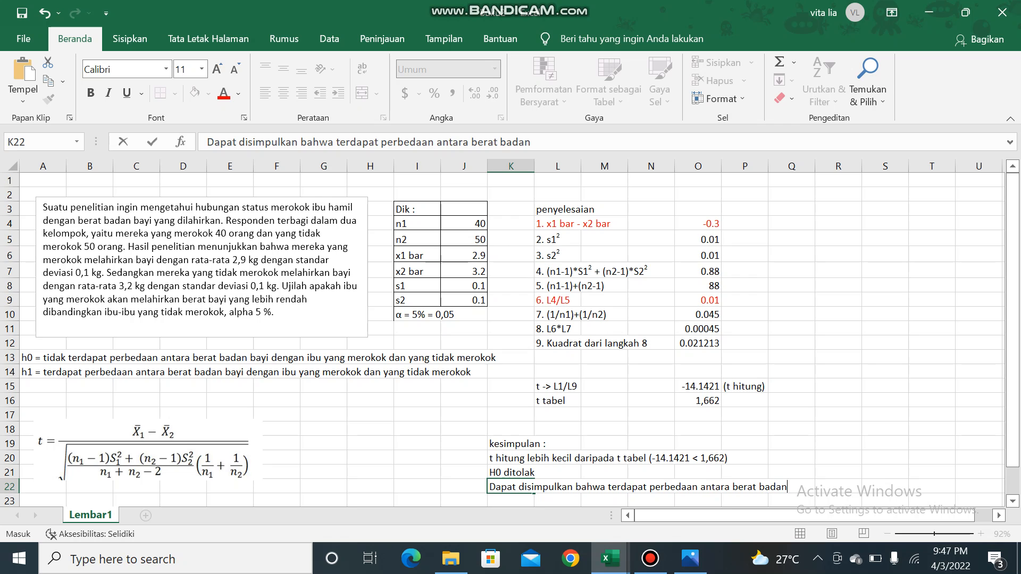
text( bayi dengan i)
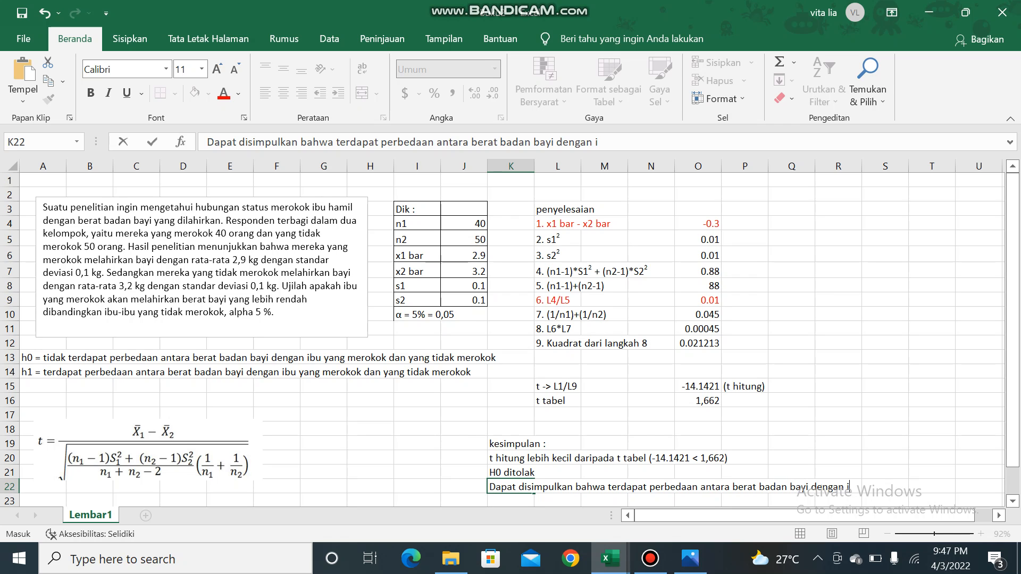
text(bu yang merokok)
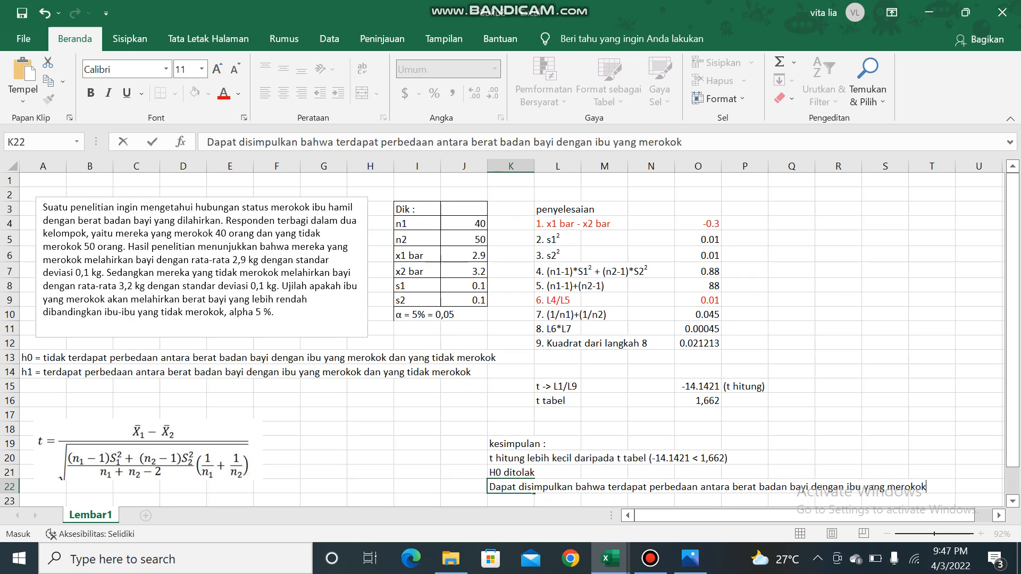
key(Return)
text(dan yang tidak merokok.)
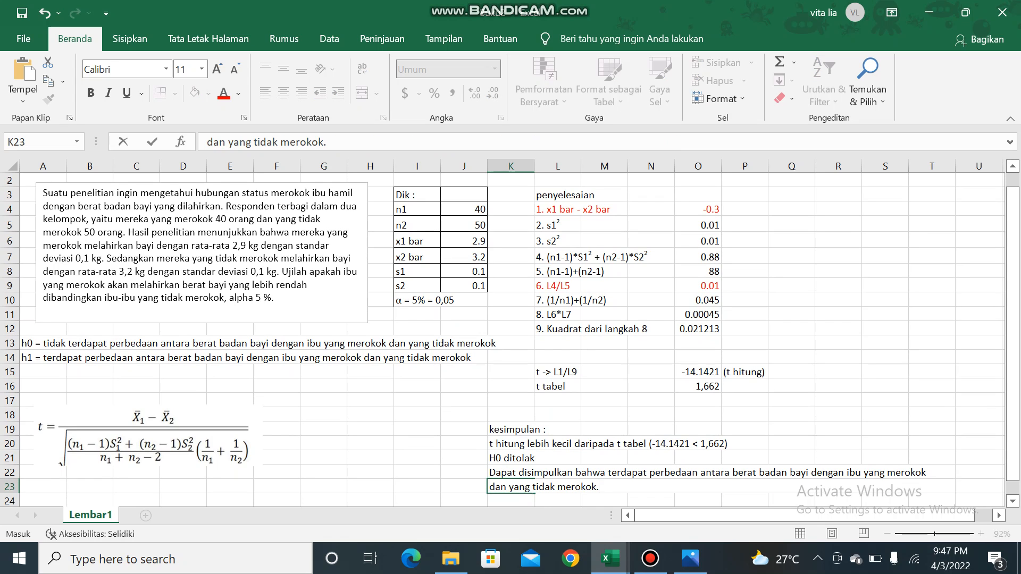
scroll(509, 339, up, 1)
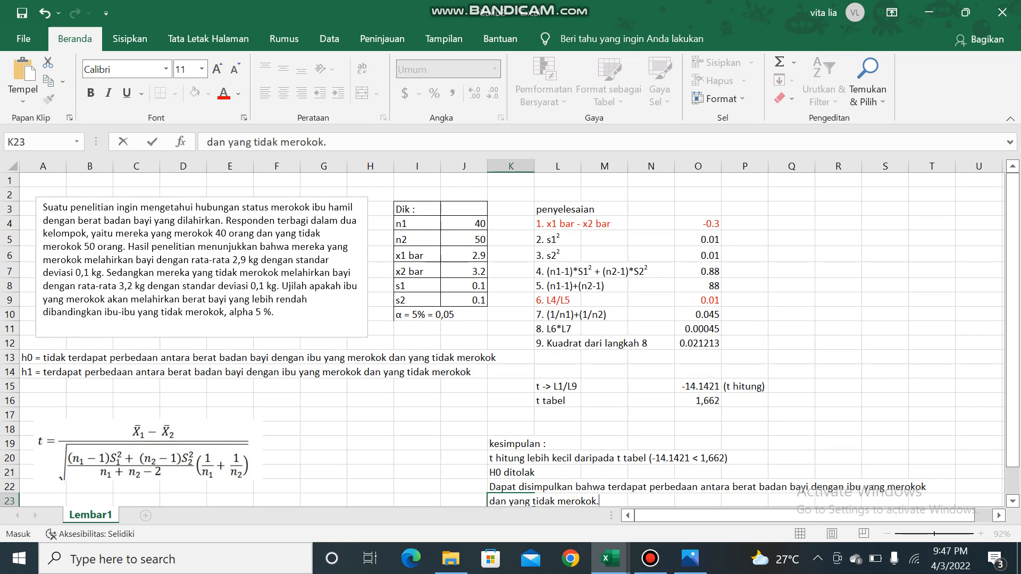